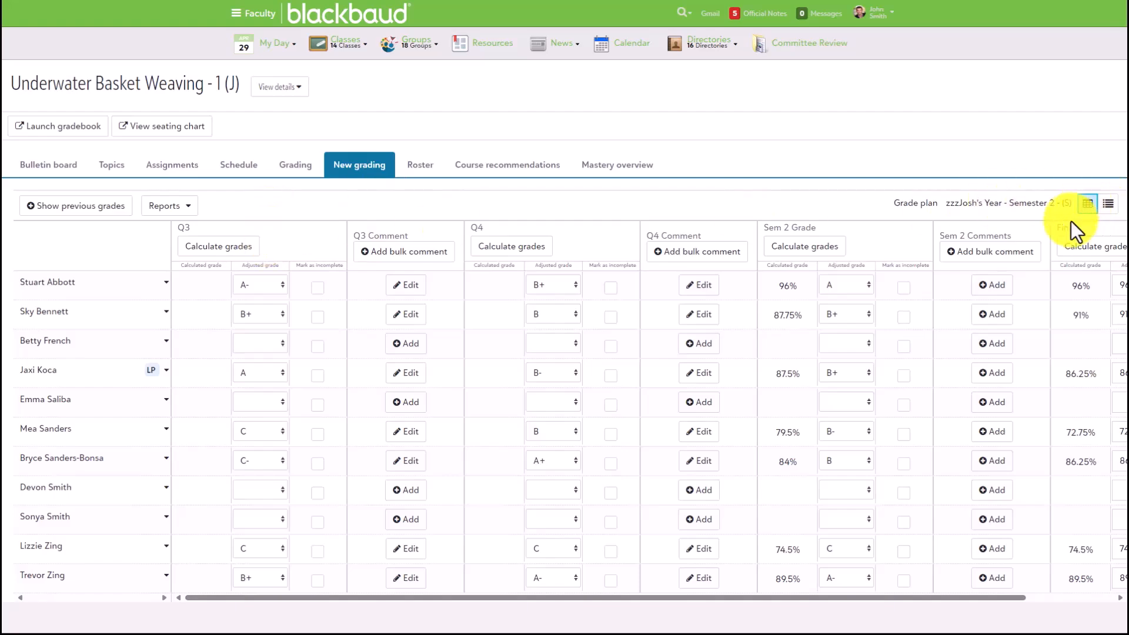
Switch to the single-student grading view and return to the grid of all students.
{"action": "left_click", "coordinate": [1108, 205]}
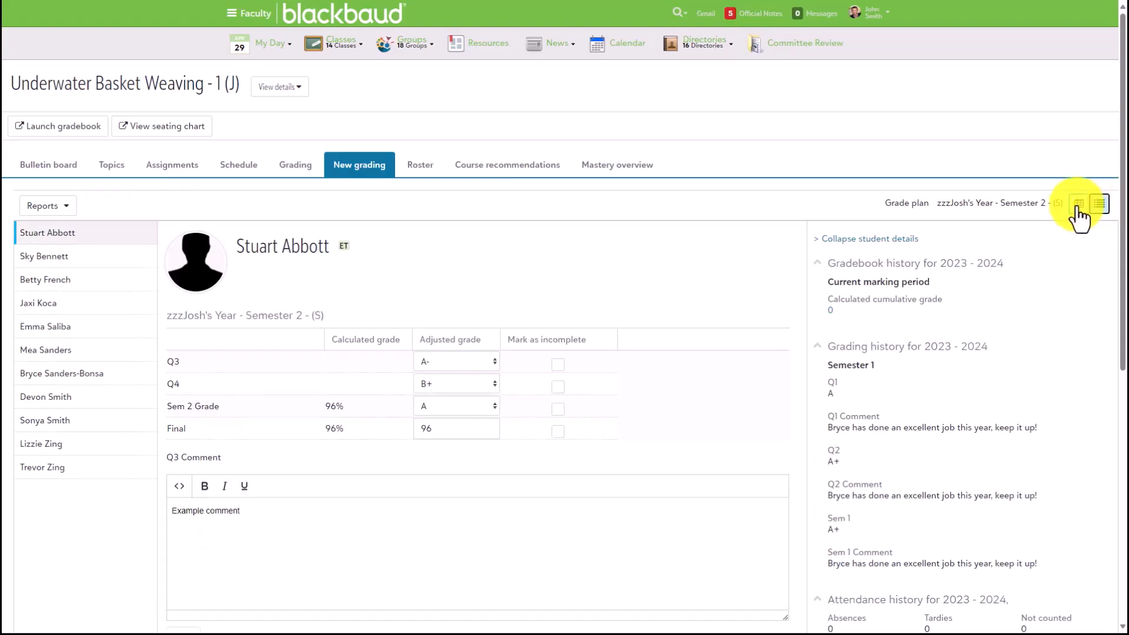
{"action": "left_click", "coordinate": [1080, 207]}
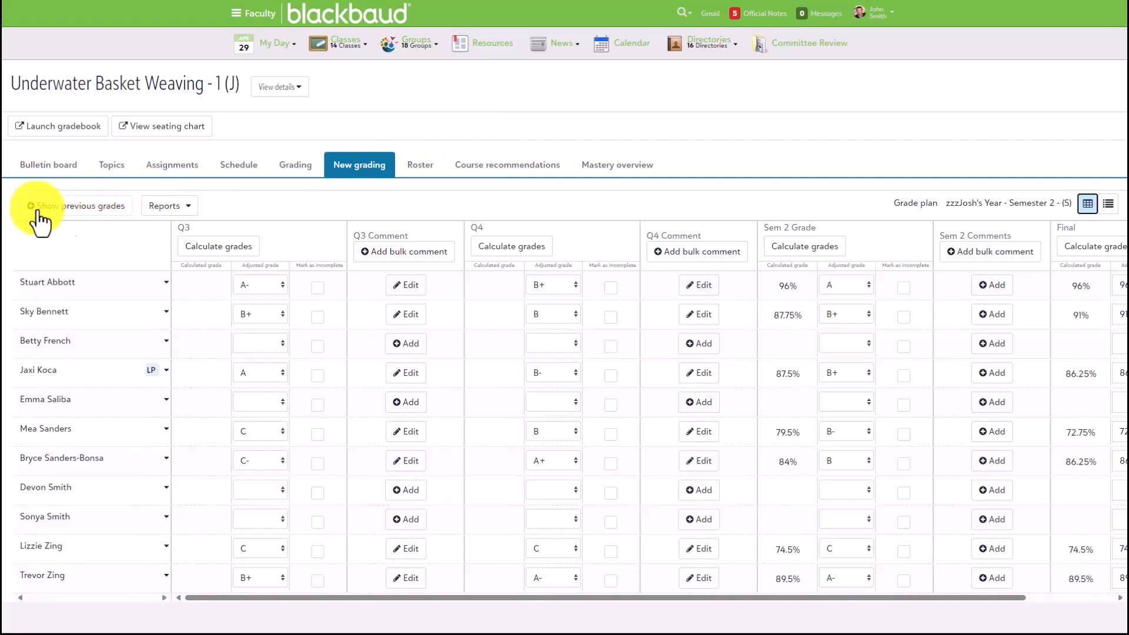
Show the previous Q1 and Q2 grades in the grading grid.
{"action": "left_click", "coordinate": [95, 223]}
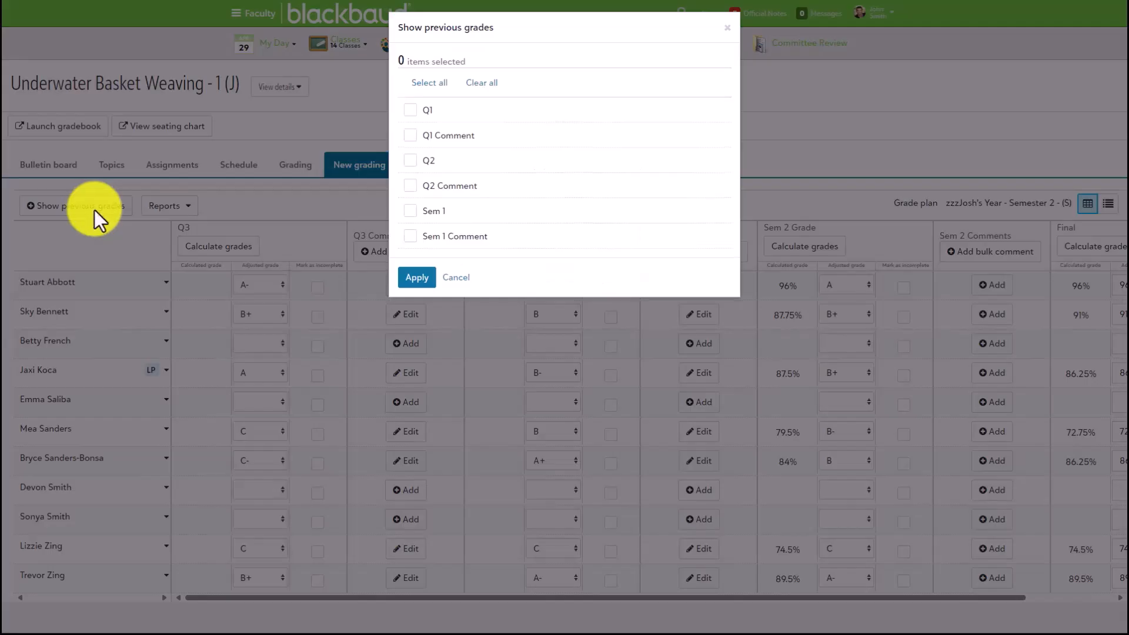
{"action": "left_click", "coordinate": [410, 110]}
{"action": "left_click", "coordinate": [411, 161]}
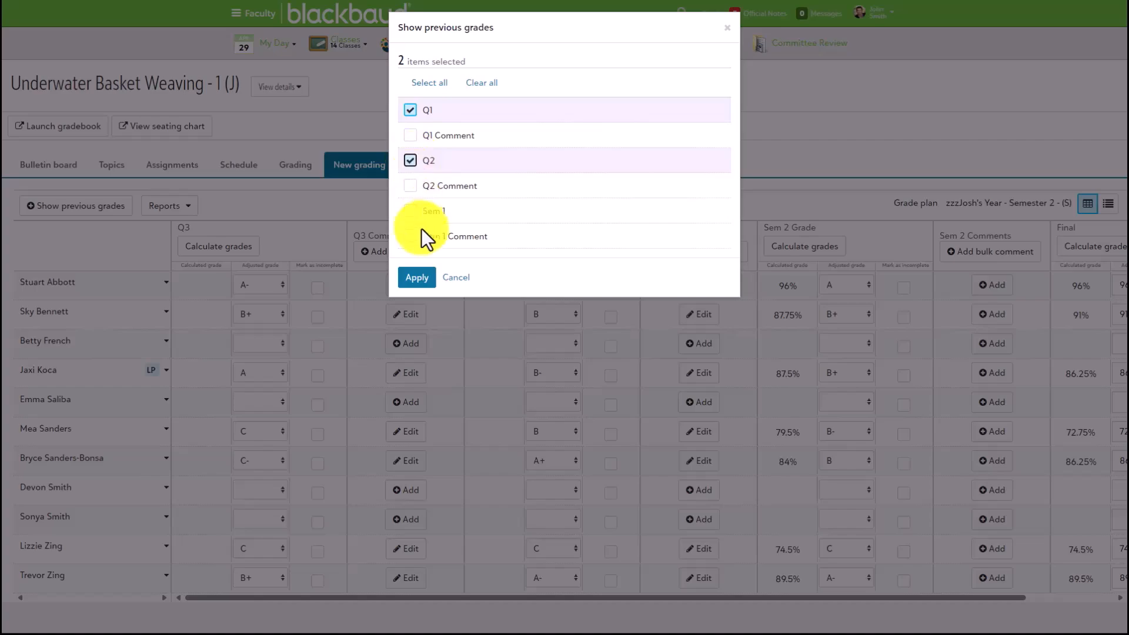
{"action": "left_click", "coordinate": [417, 278]}
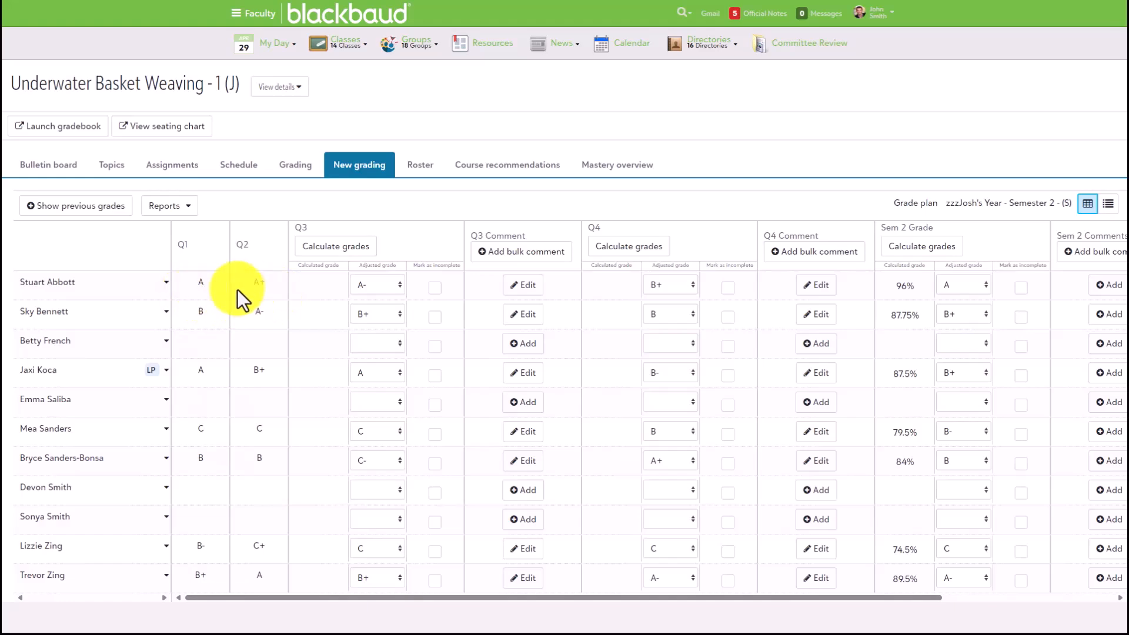
Add the previous Q1 Comment and Q2 Comment columns to the grading grid.
{"action": "left_click", "coordinate": [83, 205]}
{"action": "left_click", "coordinate": [410, 136]}
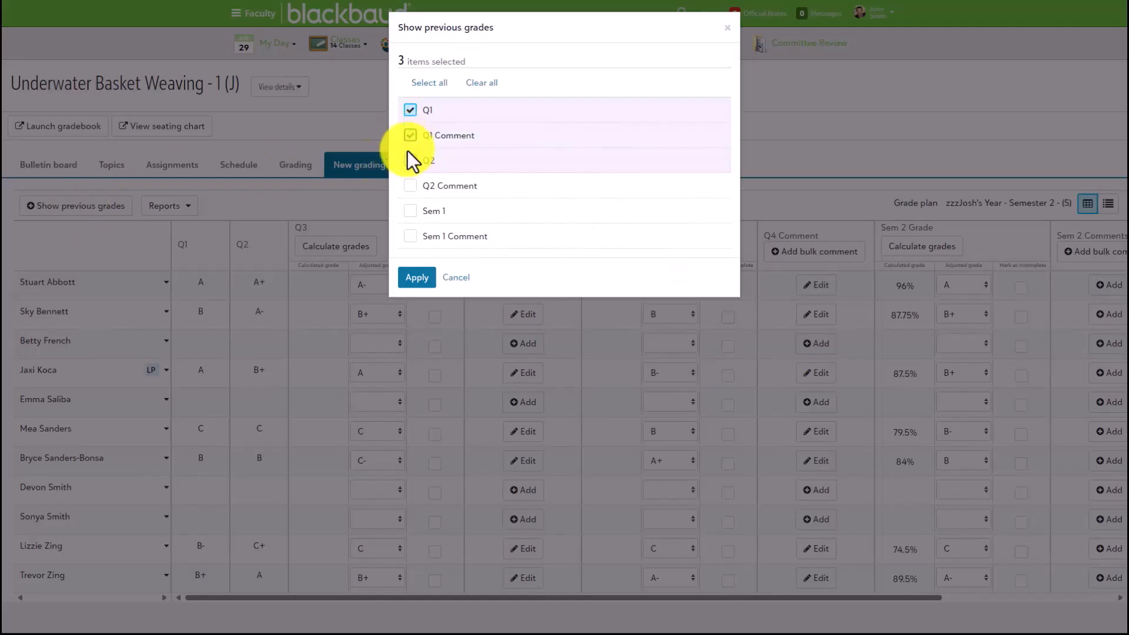
{"action": "left_click", "coordinate": [410, 185]}
{"action": "left_click", "coordinate": [417, 278]}
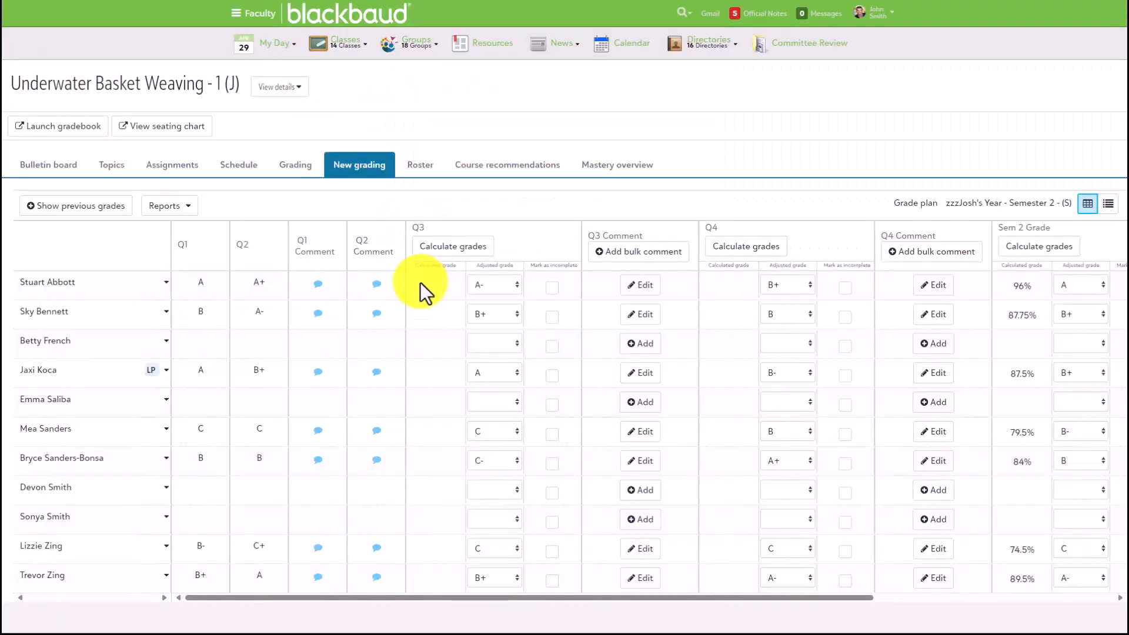
View the first student's Q1 comment, page through the remaining students to the last one, and close the comment viewer.
{"action": "left_click", "coordinate": [319, 284]}
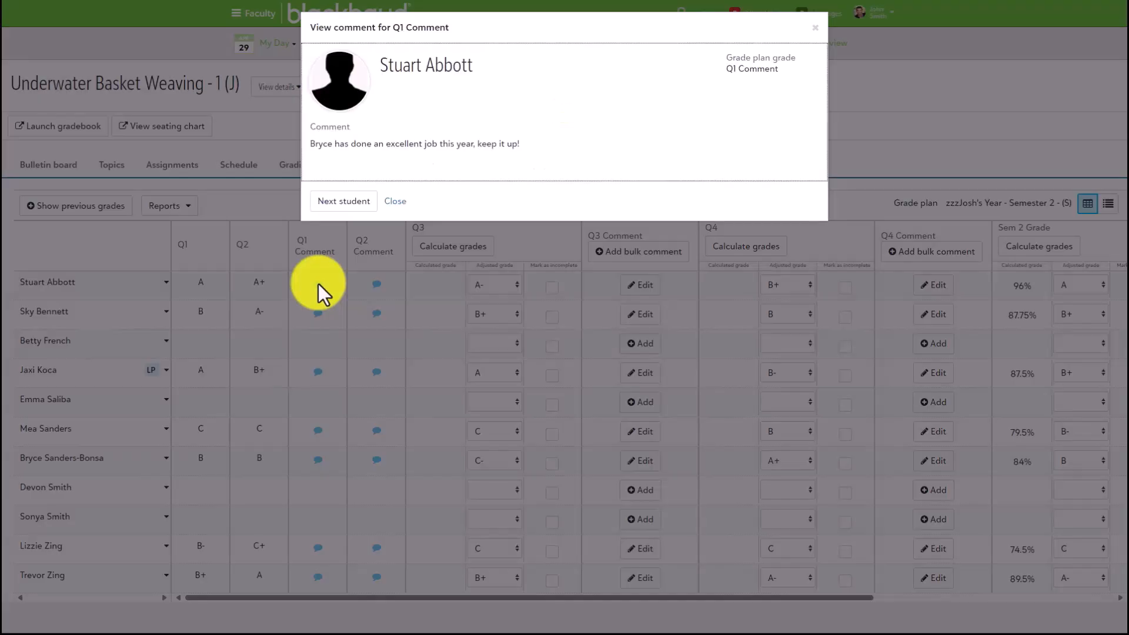
{"action": "left_click", "coordinate": [344, 201]}
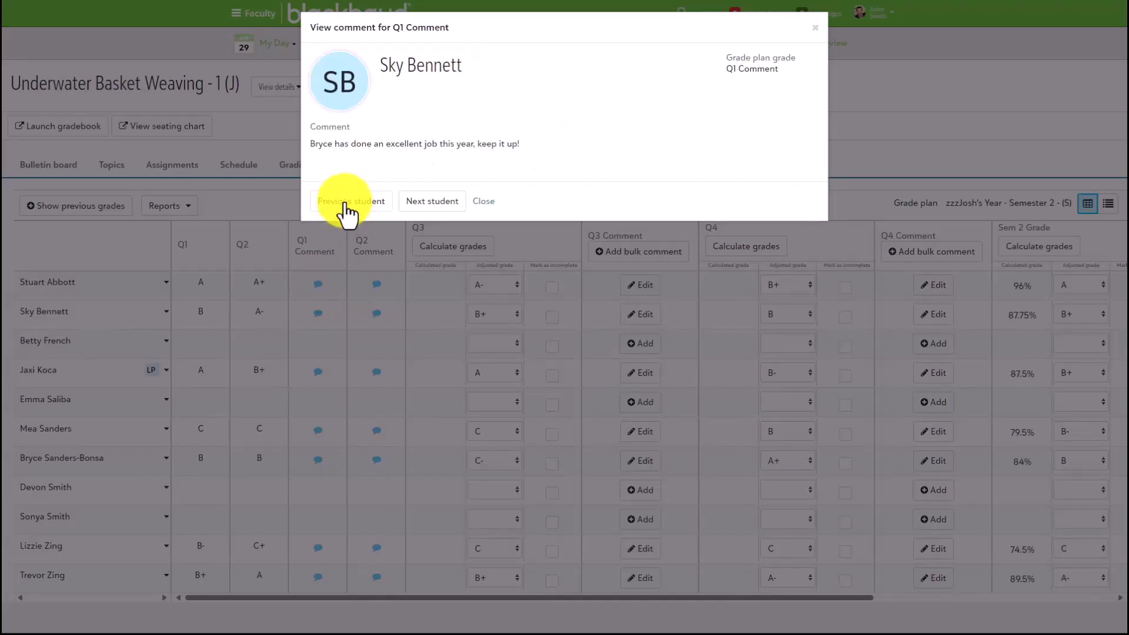
{"action": "left_click", "coordinate": [445, 206]}
{"action": "left_click", "coordinate": [431, 187]}
{"action": "left_click", "coordinate": [432, 187]}
{"action": "left_click", "coordinate": [432, 187]}
{"action": "left_click", "coordinate": [432, 187]}
{"action": "left_click", "coordinate": [432, 187]}
{"action": "left_click", "coordinate": [432, 187]}
{"action": "left_click", "coordinate": [432, 187]}
{"action": "left_click", "coordinate": [432, 187]}
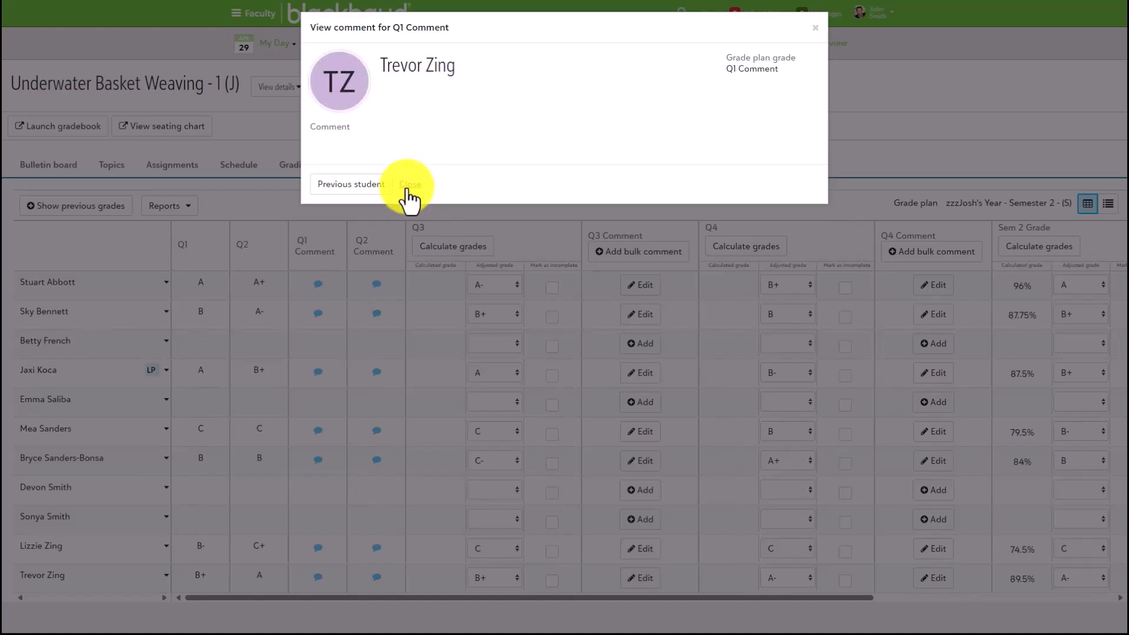
{"action": "left_click", "coordinate": [412, 187]}
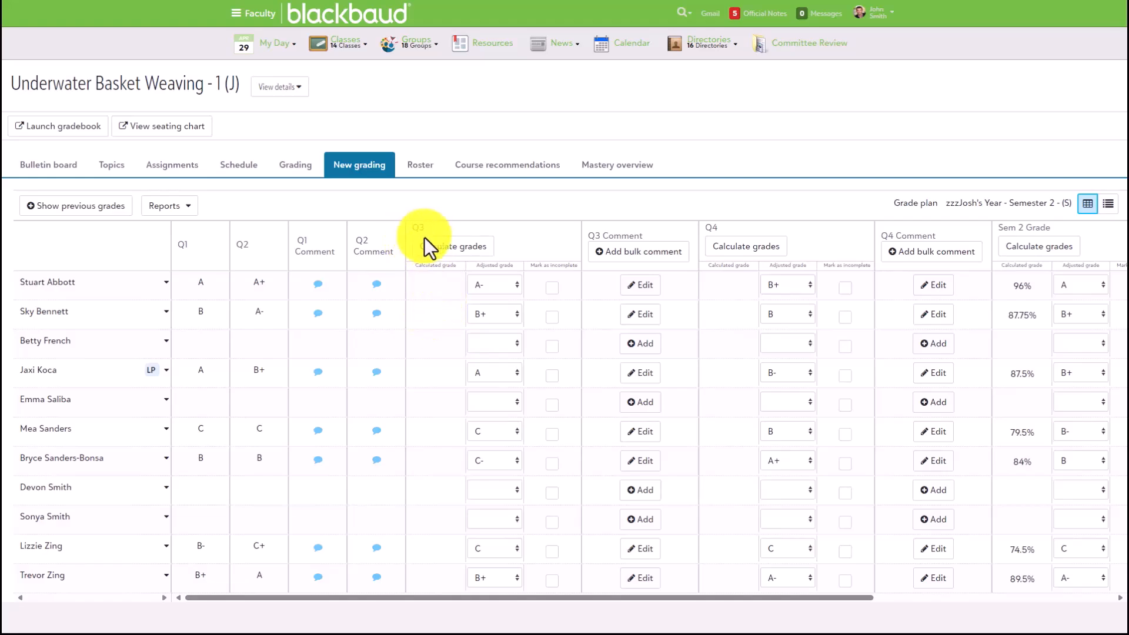
Set the third listed student's Q3 adjusted grade to A-.
{"action": "left_click", "coordinate": [495, 344]}
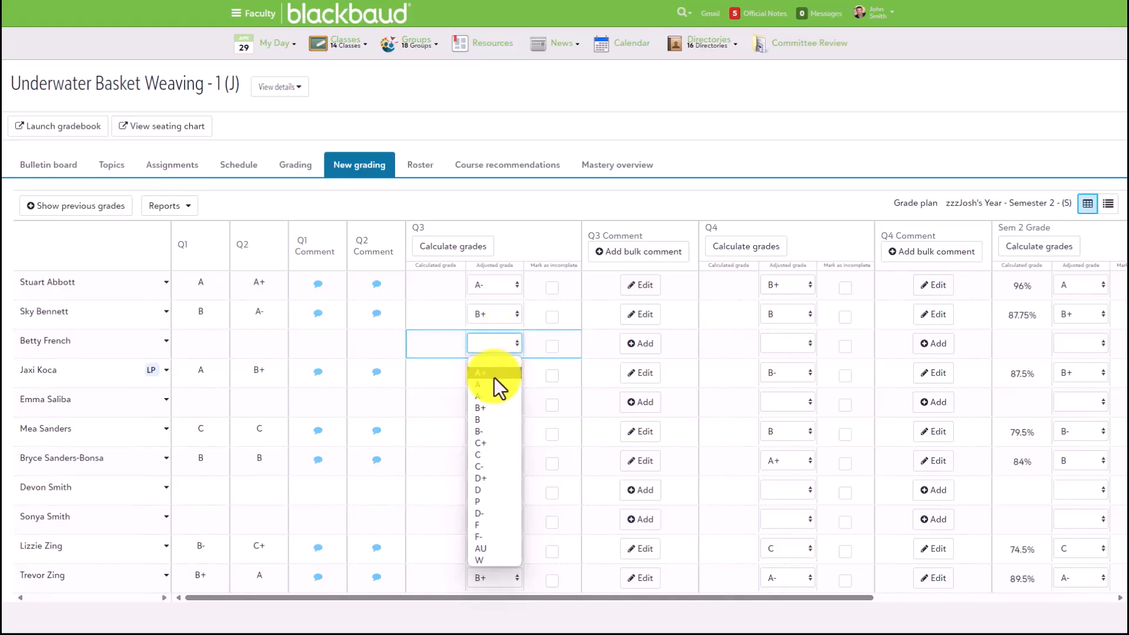
{"action": "left_click", "coordinate": [493, 395]}
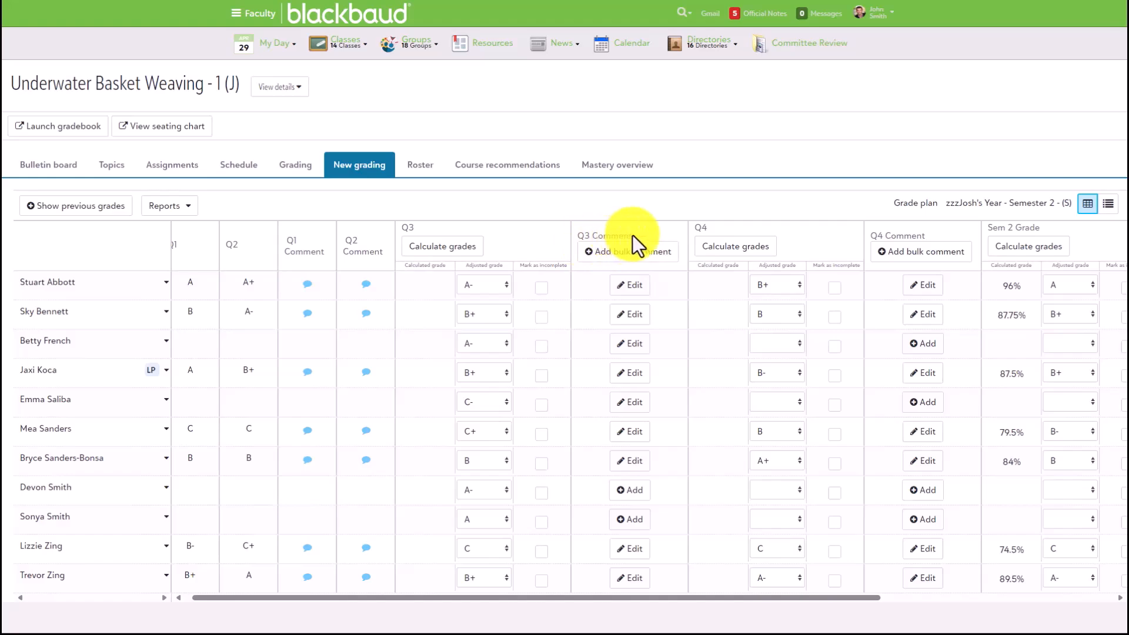
Open the second listed student's Q3 comment, enlarge the comment box and close it without saving.
{"action": "left_click", "coordinate": [631, 318]}
{"action": "left_click_drag", "start_coordinate": [391, 175], "coordinate": [323, 219]}
{"action": "left_click", "coordinate": [324, 222]}
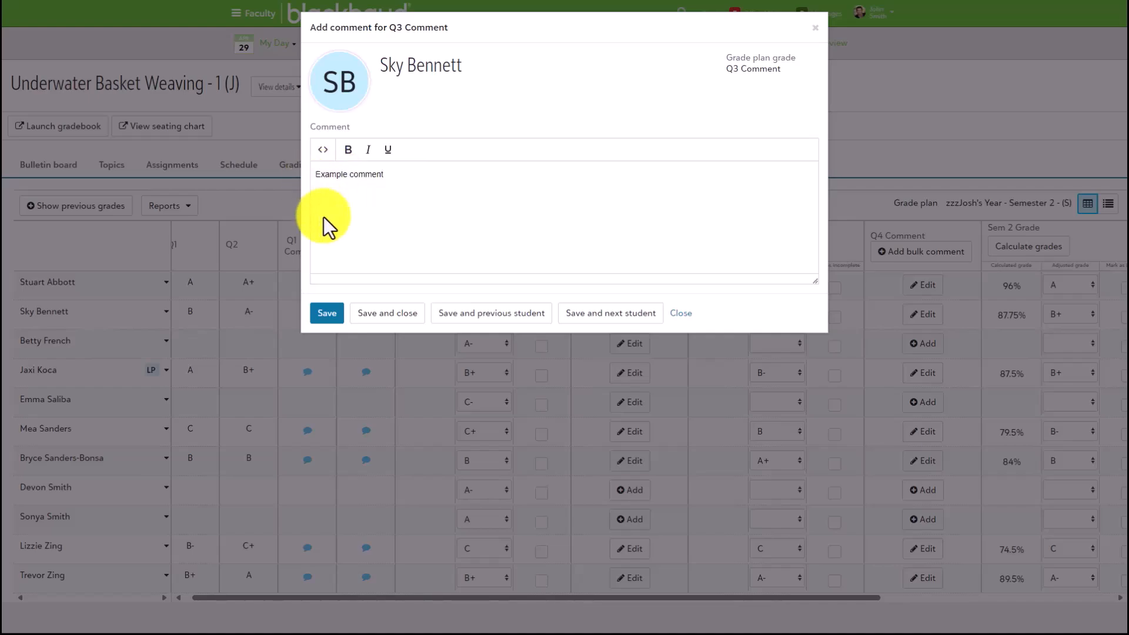
{"action": "left_click_drag", "start_coordinate": [815, 281], "coordinate": [782, 532]}
{"action": "left_click", "coordinate": [681, 564]}
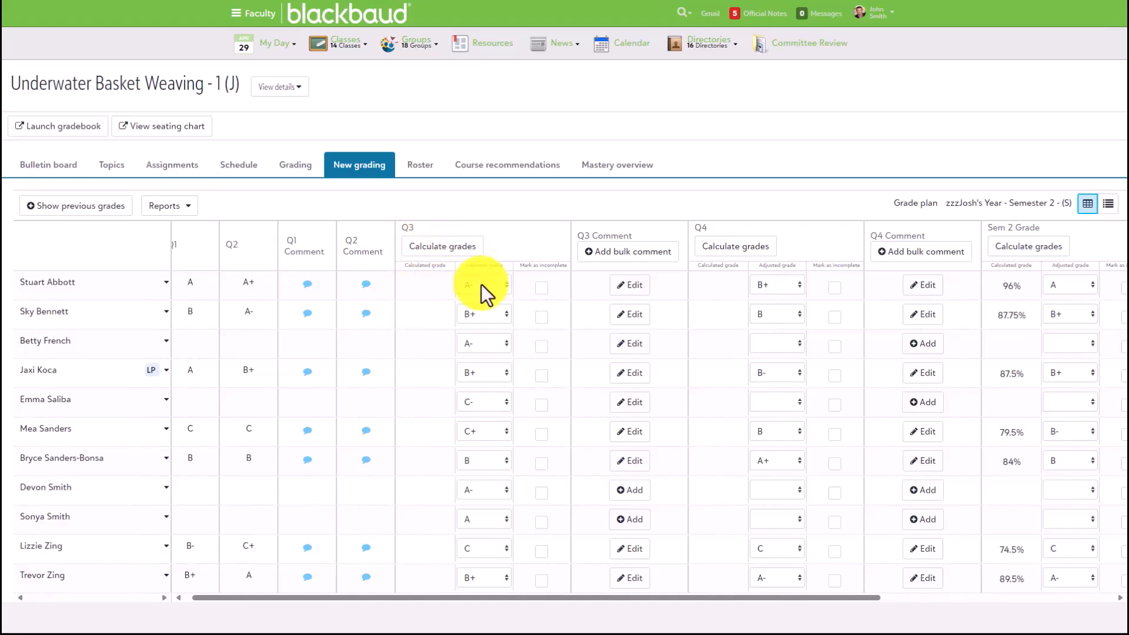
Start a bulk Q3 comment and select all students, leaving only the two who have no existing comment selected.
{"action": "left_click", "coordinate": [625, 264]}
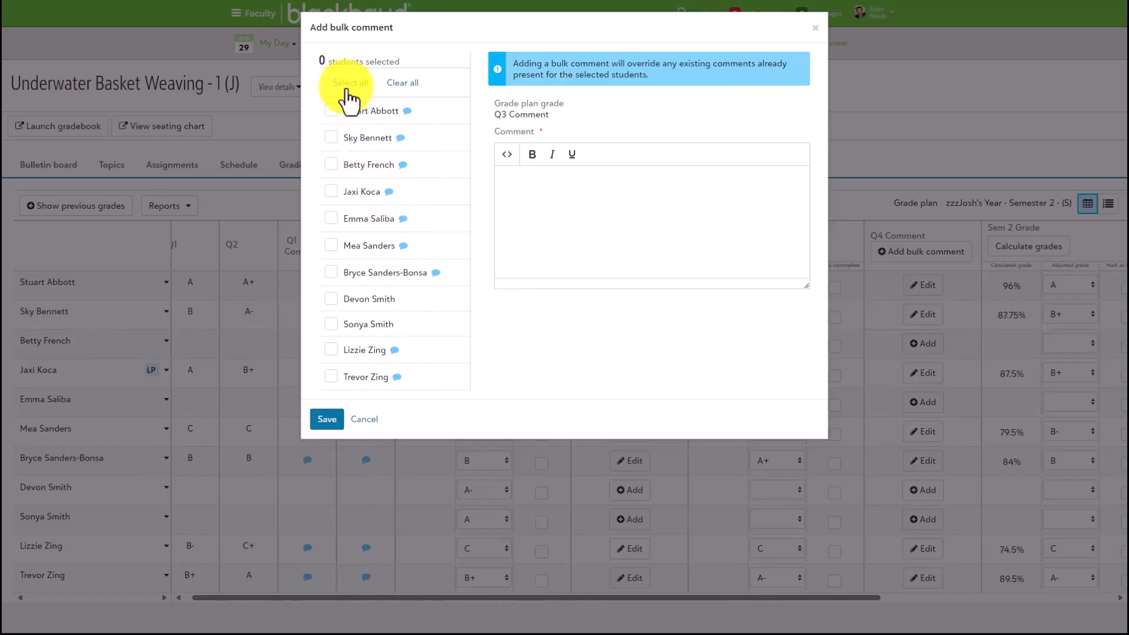
{"action": "left_click", "coordinate": [351, 83]}
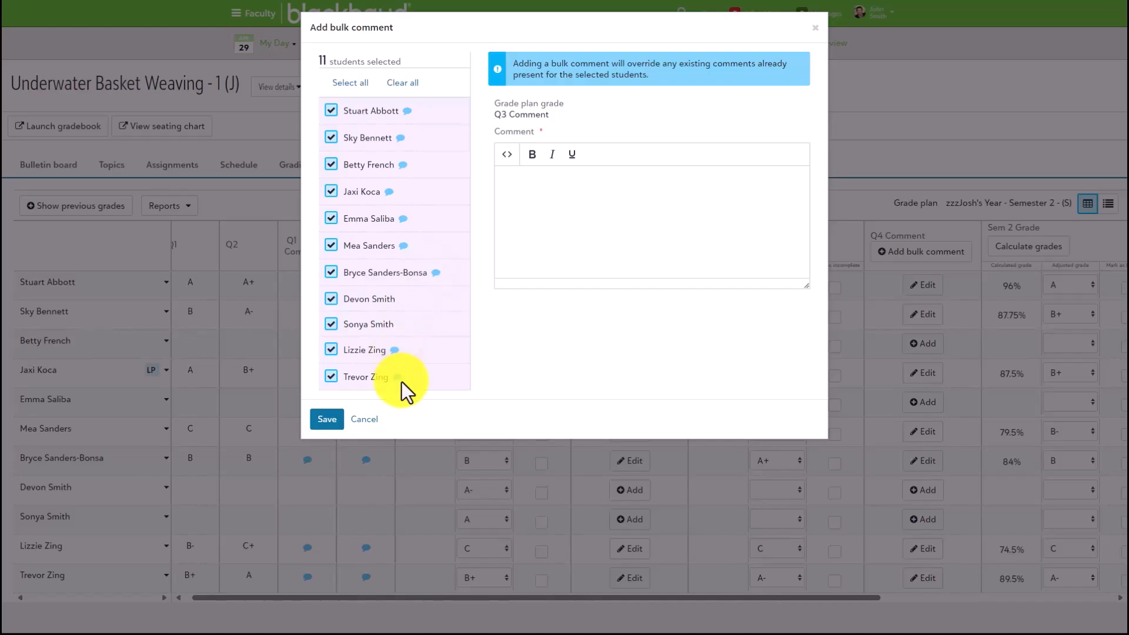
{"action": "left_click", "coordinate": [331, 352]}
{"action": "left_click", "coordinate": [331, 377]}
{"action": "left_click", "coordinate": [332, 272]}
{"action": "left_click", "coordinate": [331, 246]}
{"action": "left_click", "coordinate": [331, 219]}
{"action": "left_click", "coordinate": [332, 192]}
{"action": "left_click", "coordinate": [331, 165]}
{"action": "left_click", "coordinate": [332, 138]}
{"action": "left_click", "coordinate": [332, 111]}
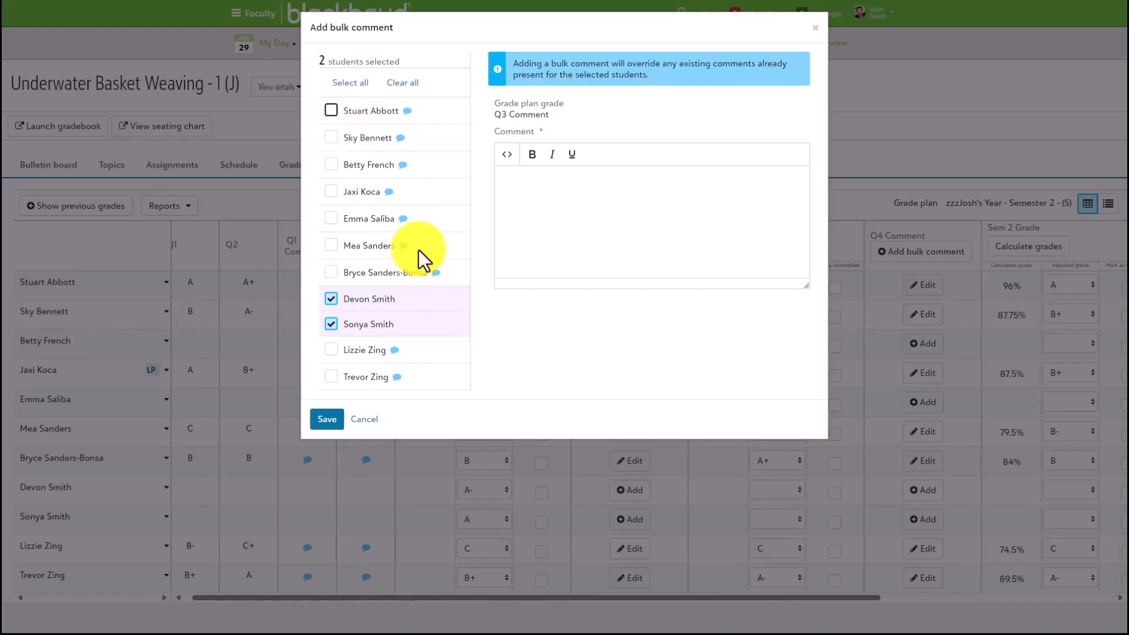
Enter "Add comment" as the bulk Q3 comment and save it for the selected students.
{"action": "left_click", "coordinate": [578, 206]}
{"action": "type", "text": "Ad"}
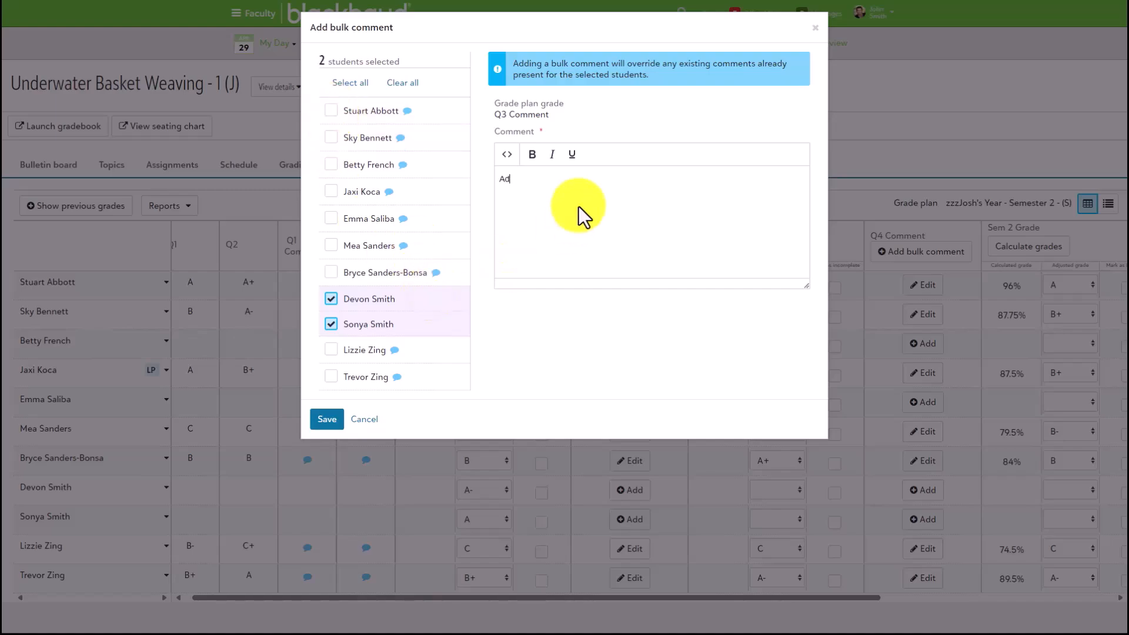
{"action": "type", "text": "d comment"}
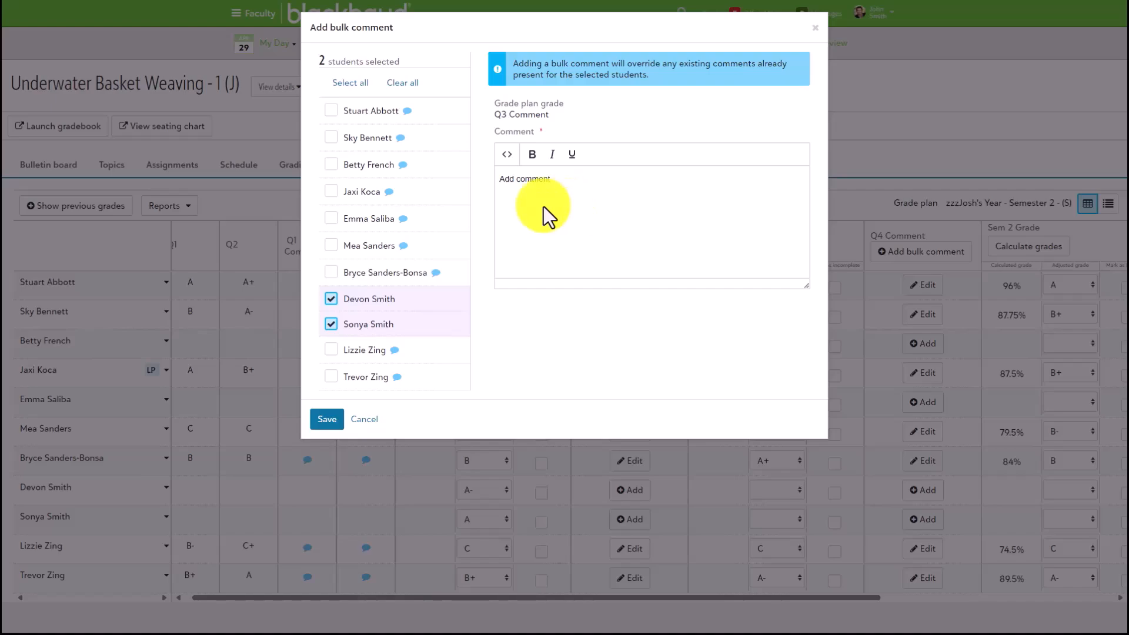
{"action": "left_click", "coordinate": [327, 420]}
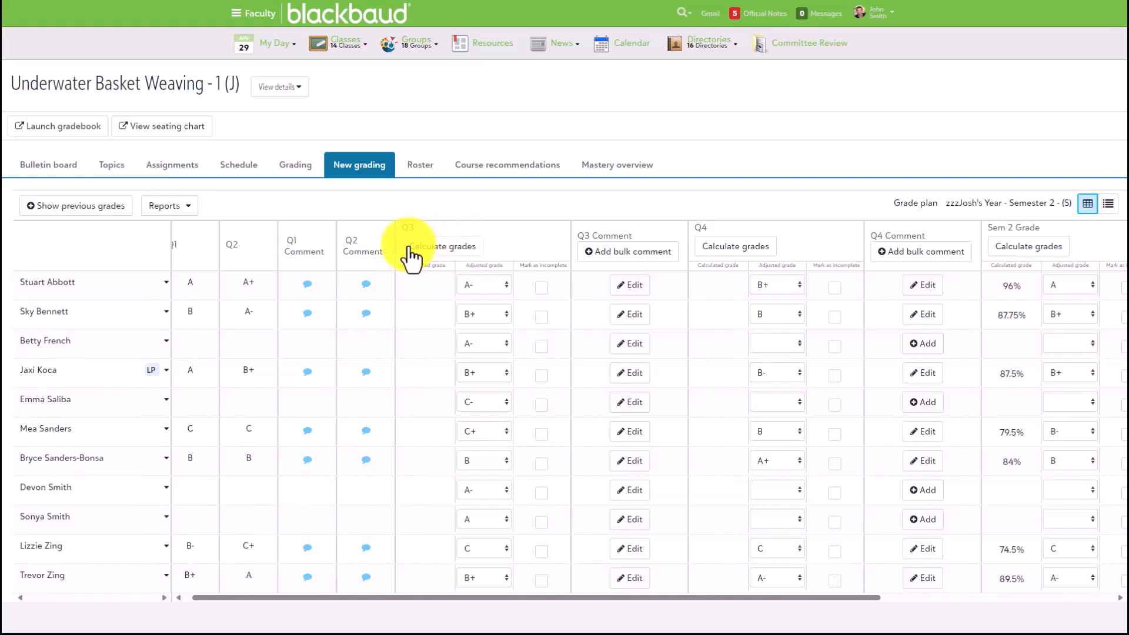
Start a Q3 grade calculation for all students and set the decimals to 2.
{"action": "left_click", "coordinate": [447, 250]}
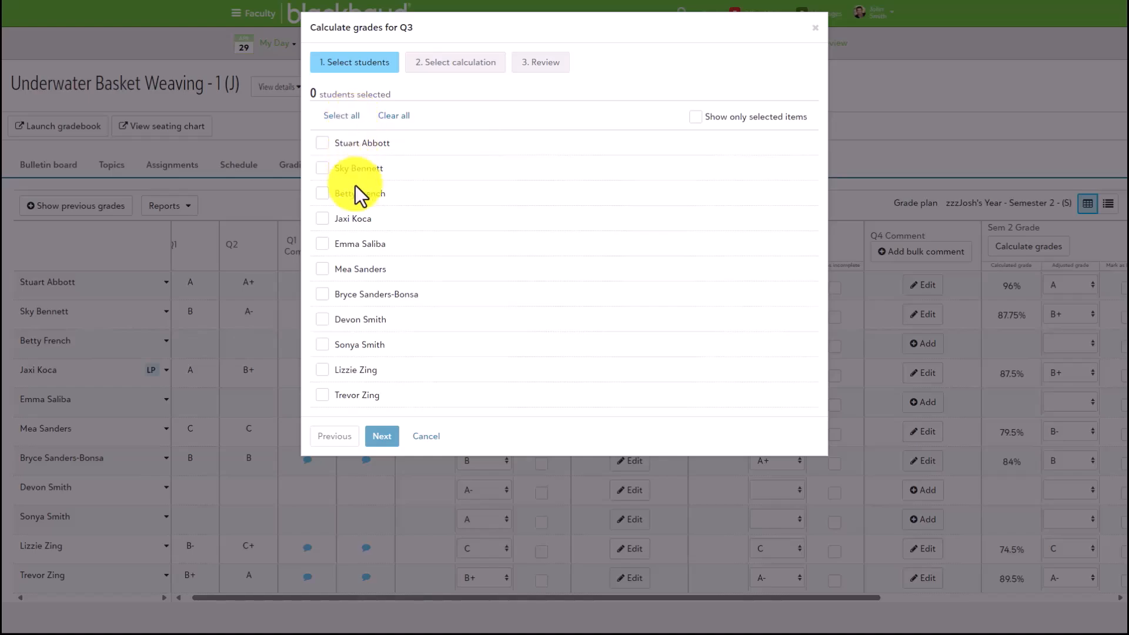
{"action": "left_click", "coordinate": [344, 117]}
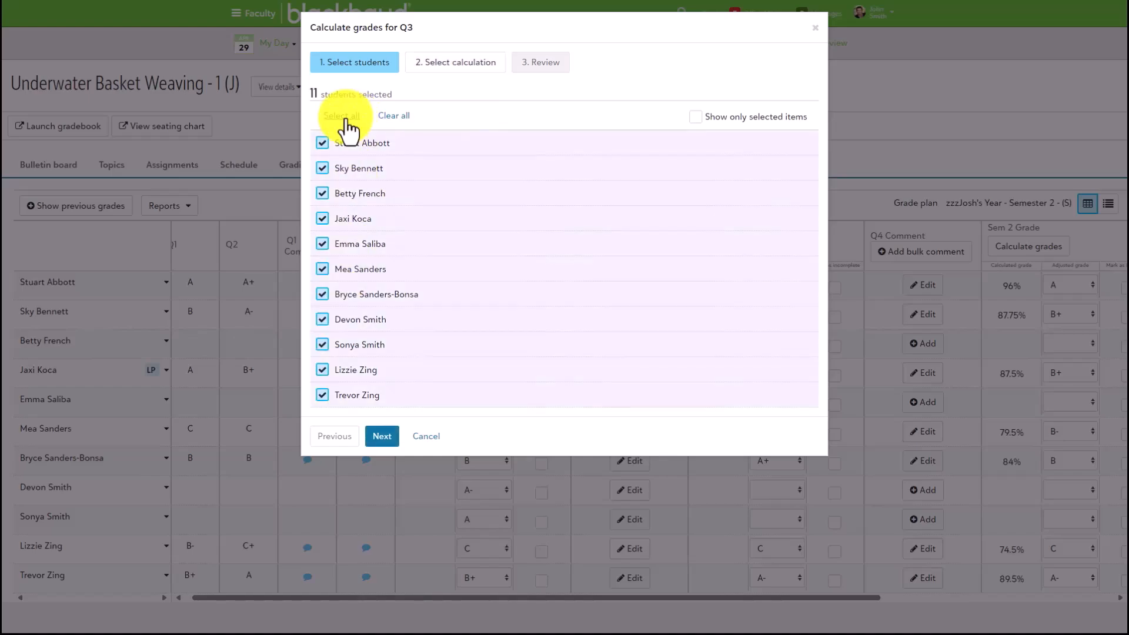
{"action": "left_click", "coordinate": [380, 438]}
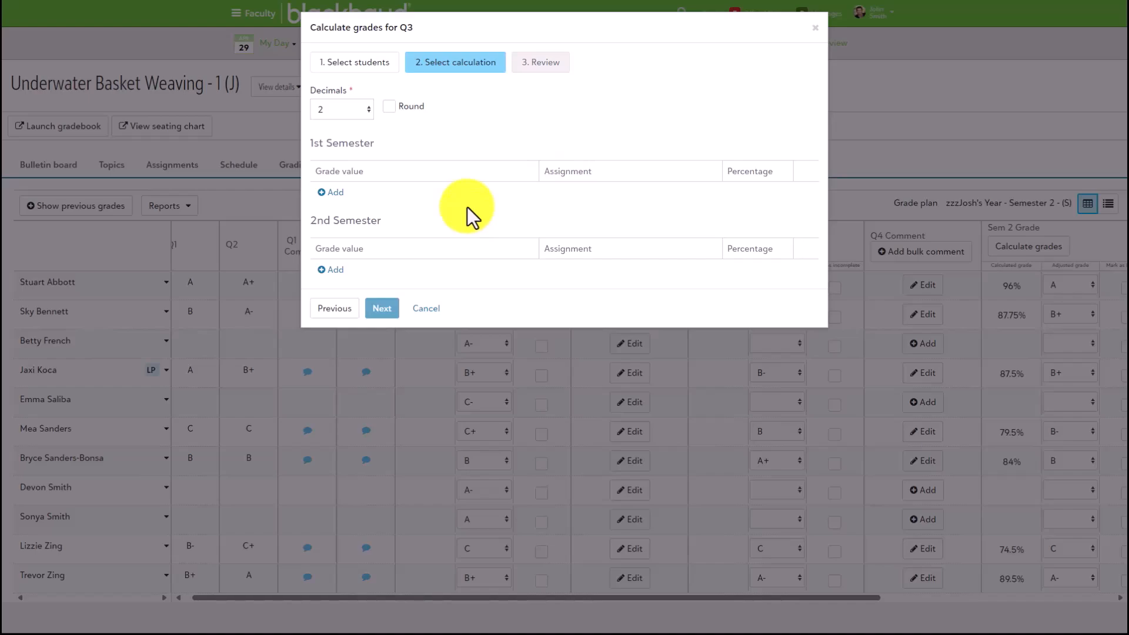
{"action": "left_click", "coordinate": [349, 111]}
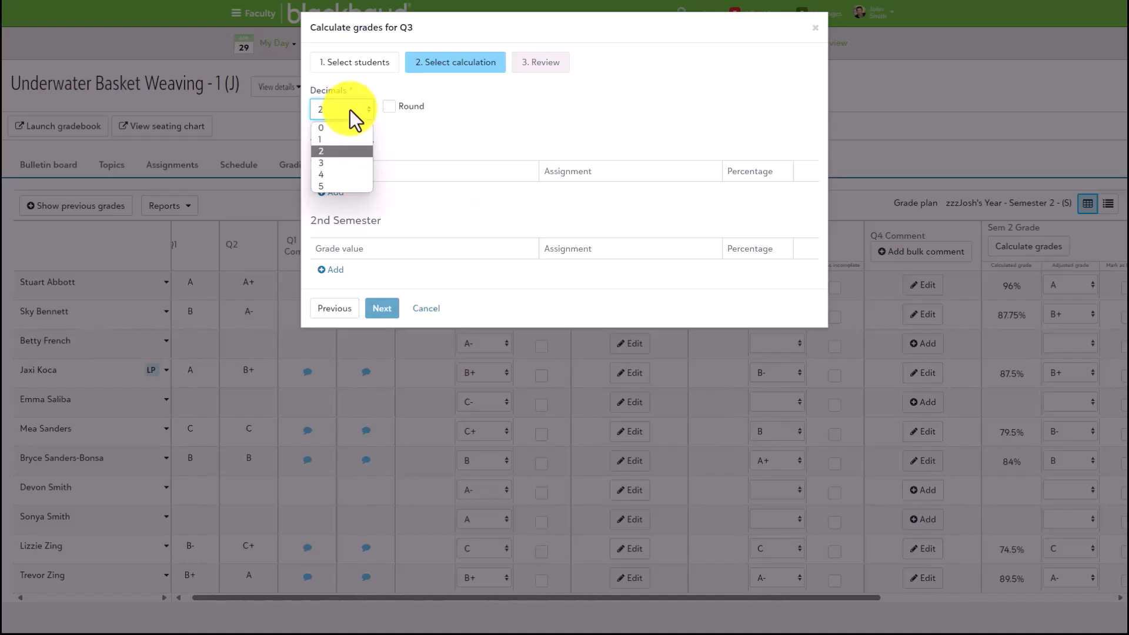
{"action": "left_click", "coordinate": [330, 151]}
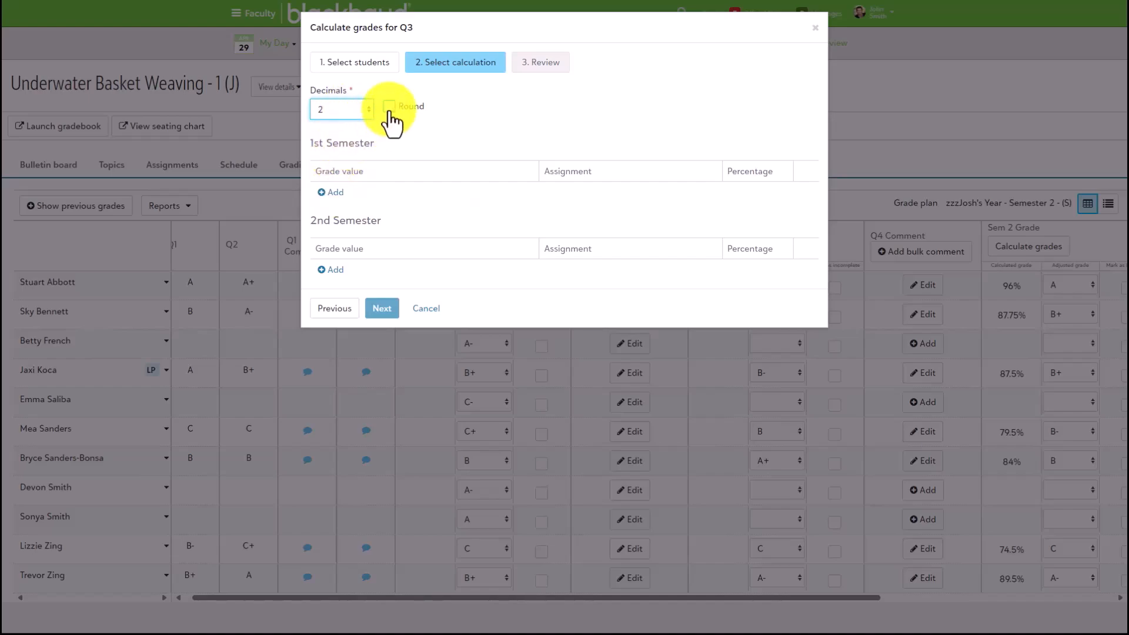
Add a 2nd Semester grade value of Quarter 4 - Gradebook cumulative weighted at 100%.
{"action": "left_click", "coordinate": [330, 270]}
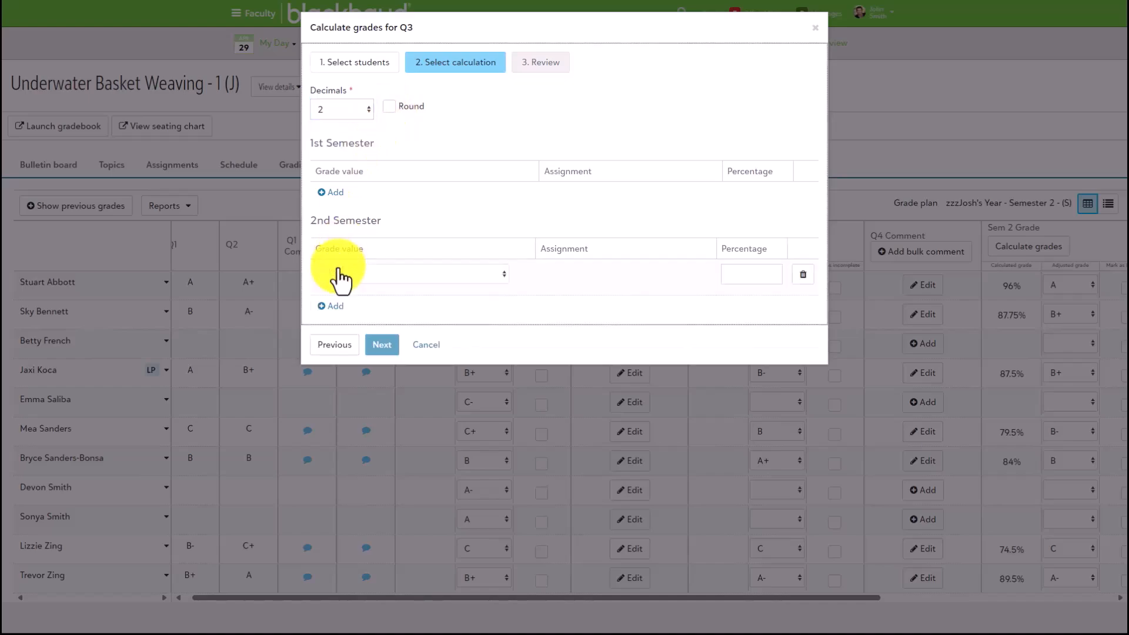
{"action": "left_click", "coordinate": [362, 273]}
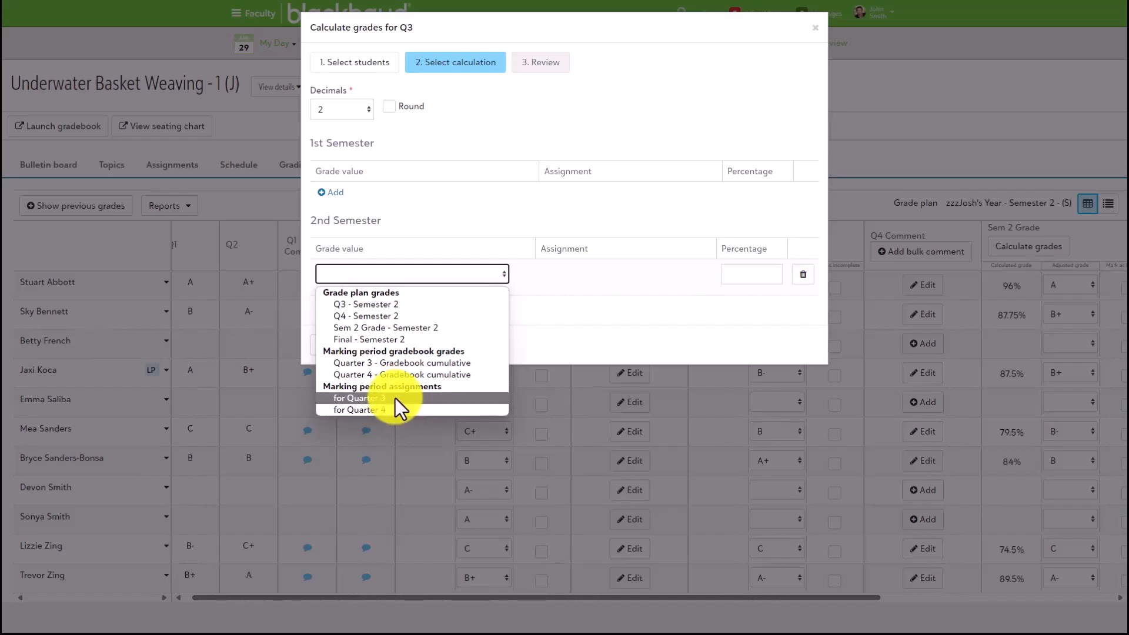
{"action": "left_click", "coordinate": [420, 376]}
{"action": "left_click", "coordinate": [728, 274]}
{"action": "type", "text": "100"}
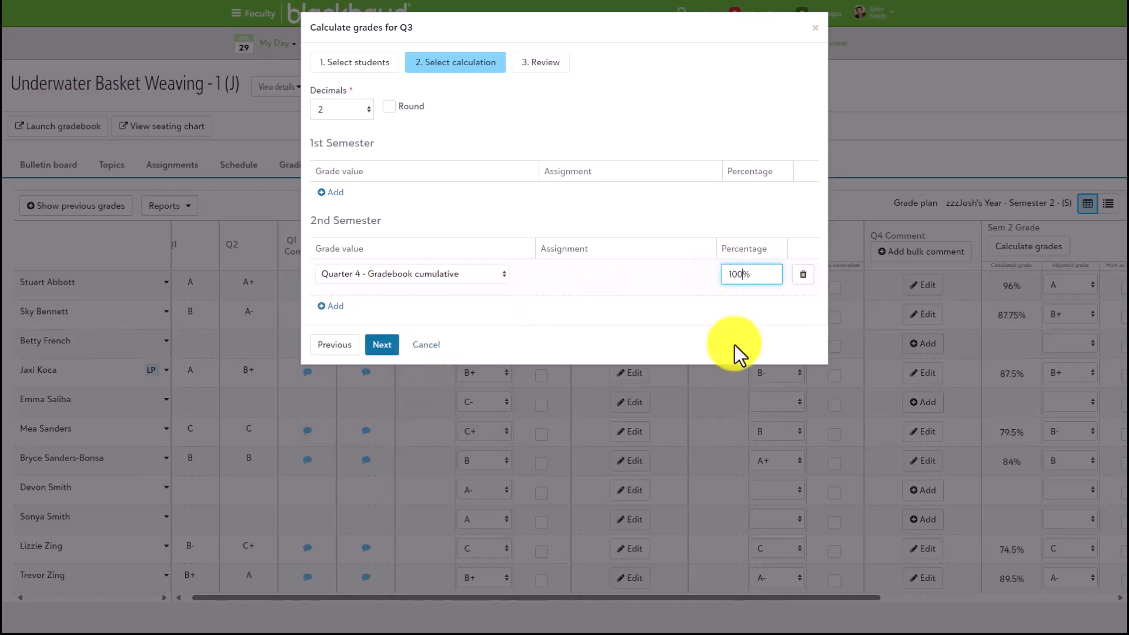
{"action": "left_click", "coordinate": [637, 308]}
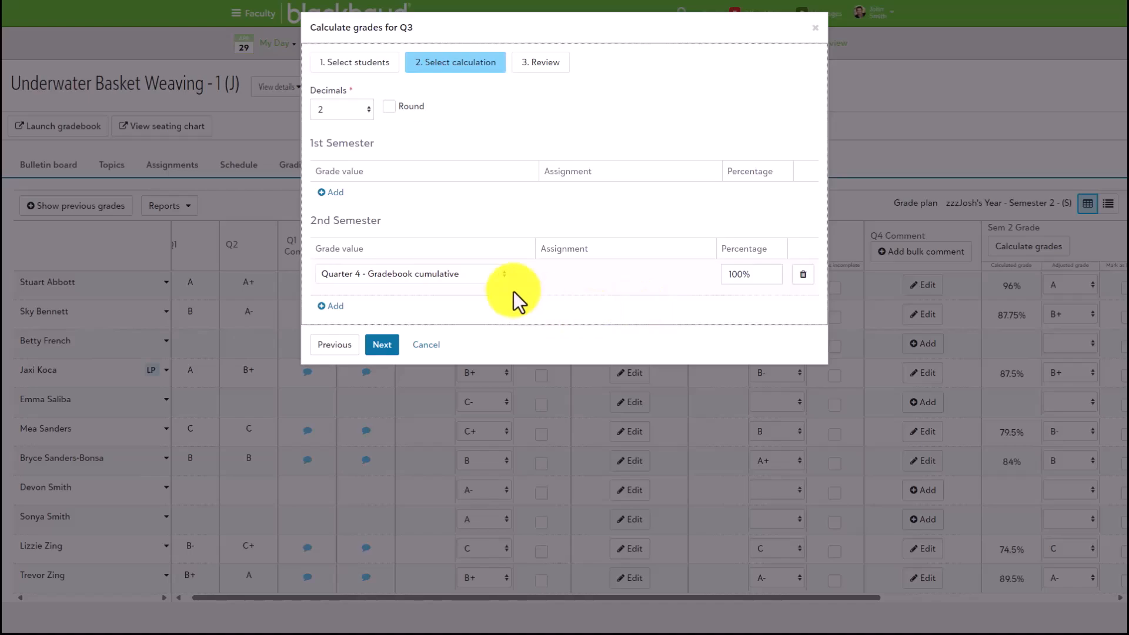
Review the Q3 calculation's decimal places, weighting and sample student, and finish the calculation.
{"action": "left_click", "coordinate": [380, 347]}
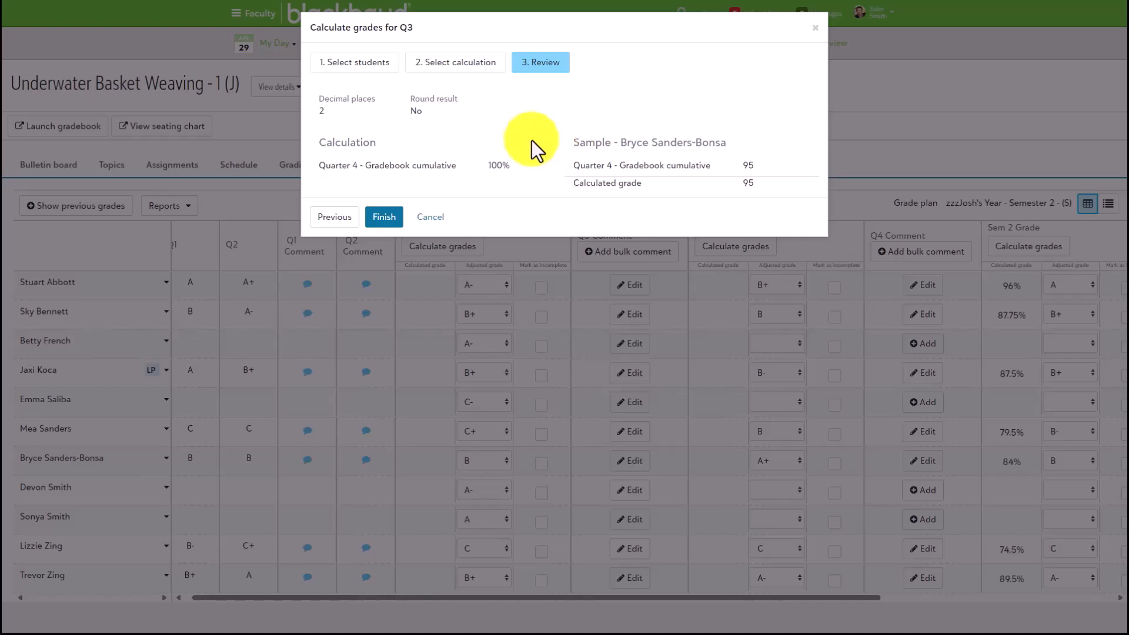
{"action": "left_click_drag", "start_coordinate": [319, 99], "coordinate": [376, 100]}
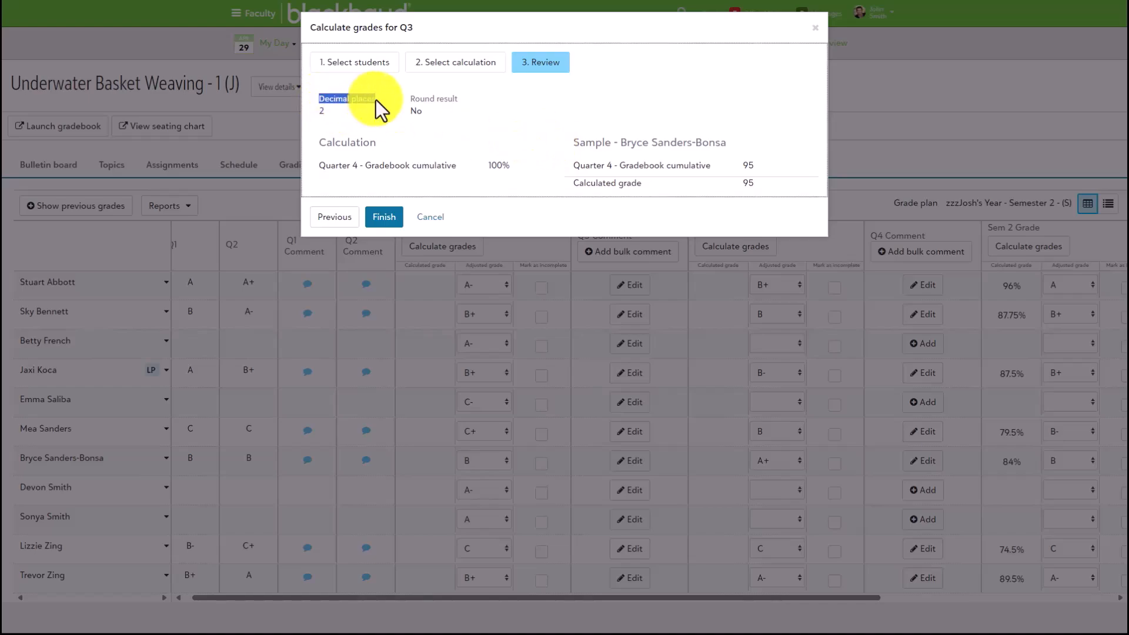
{"action": "left_click", "coordinate": [413, 107]}
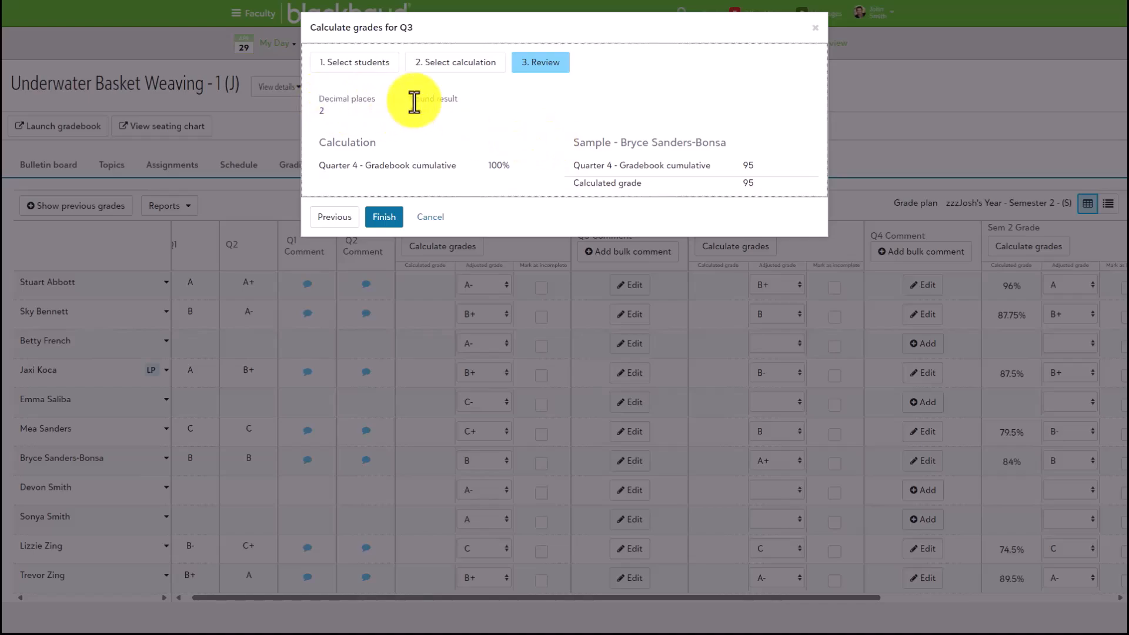
{"action": "left_click_drag", "start_coordinate": [319, 167], "coordinate": [514, 170]}
{"action": "left_click", "coordinate": [513, 168]}
{"action": "left_click_drag", "start_coordinate": [573, 141], "coordinate": [752, 144]}
{"action": "left_click", "coordinate": [743, 150]}
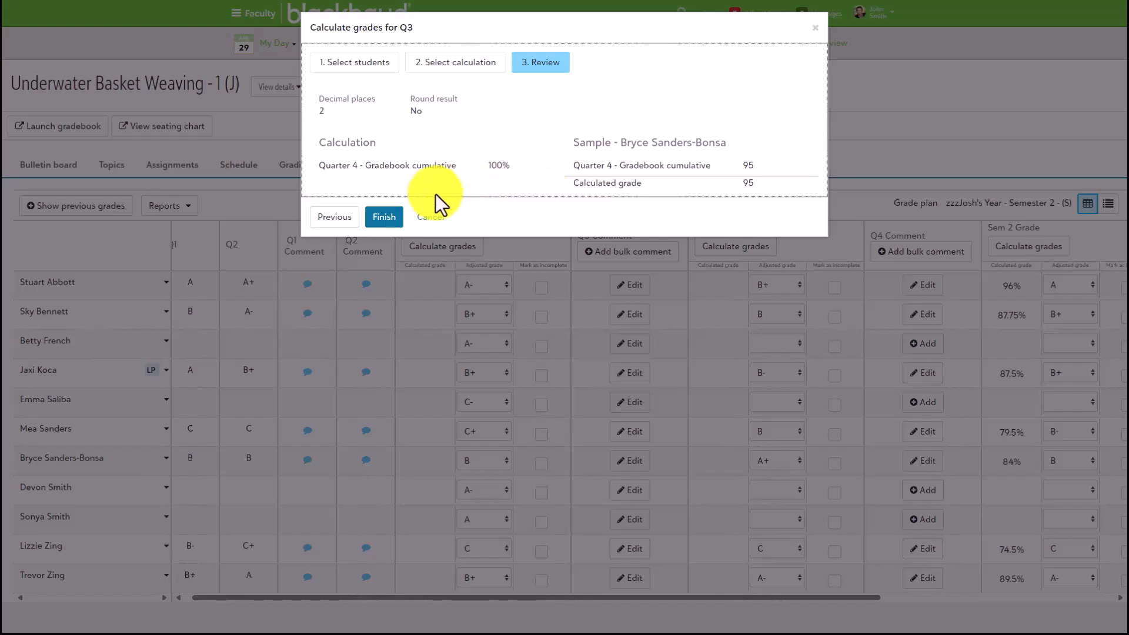
{"action": "left_click", "coordinate": [385, 217]}
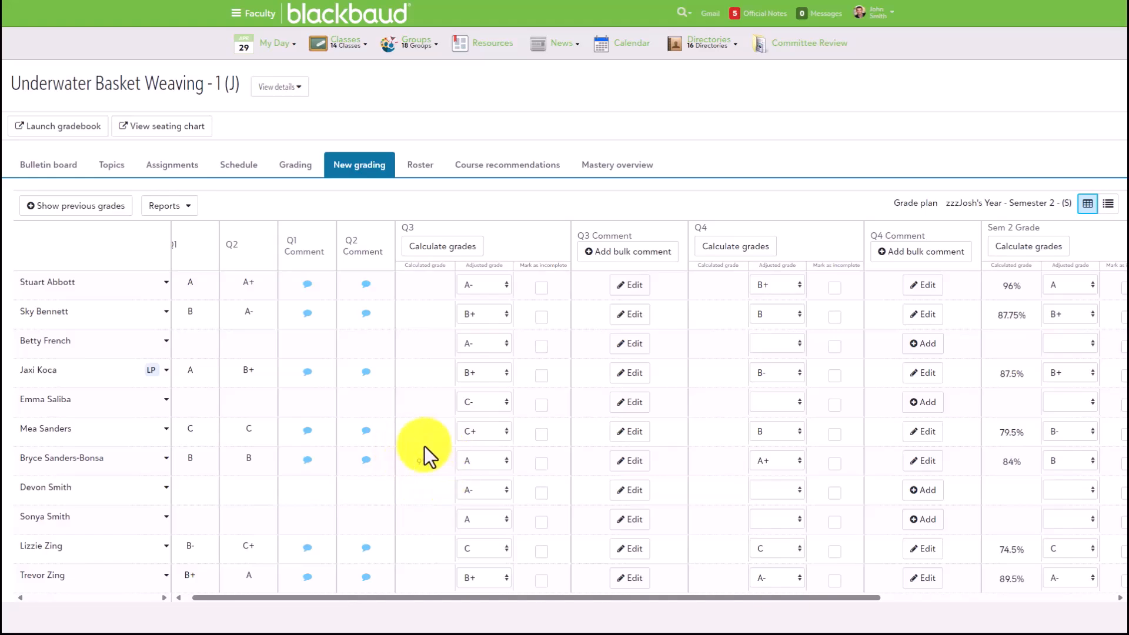
Set the adjusted Q3 grade to A+ for the student who has a calculated Q3 grade.
{"action": "left_click", "coordinate": [477, 463]}
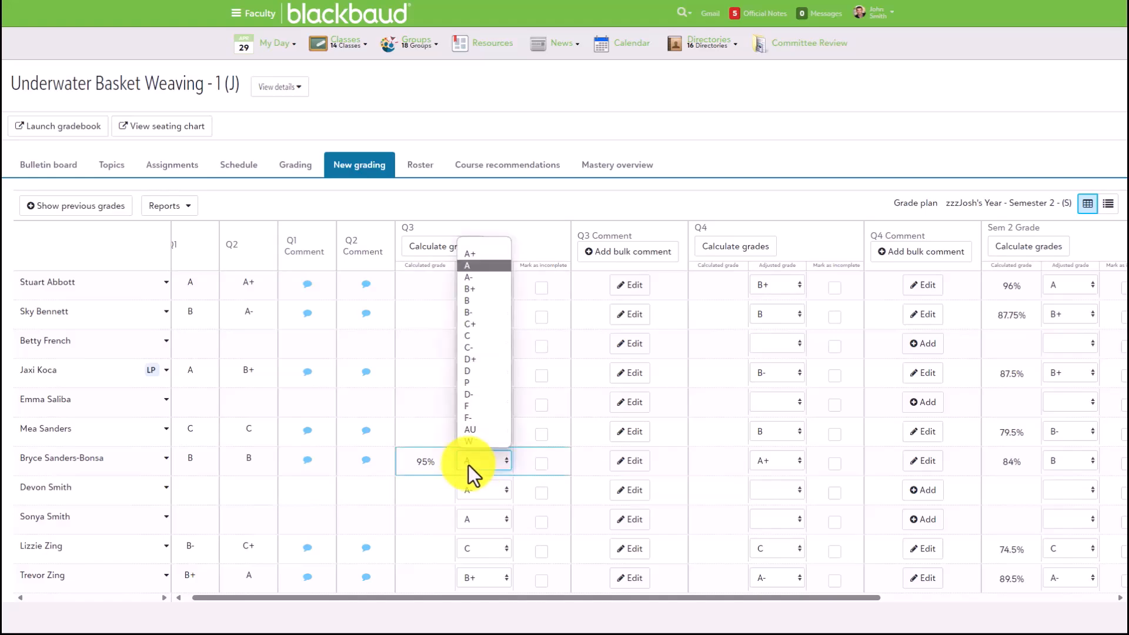
{"action": "left_click", "coordinate": [474, 257]}
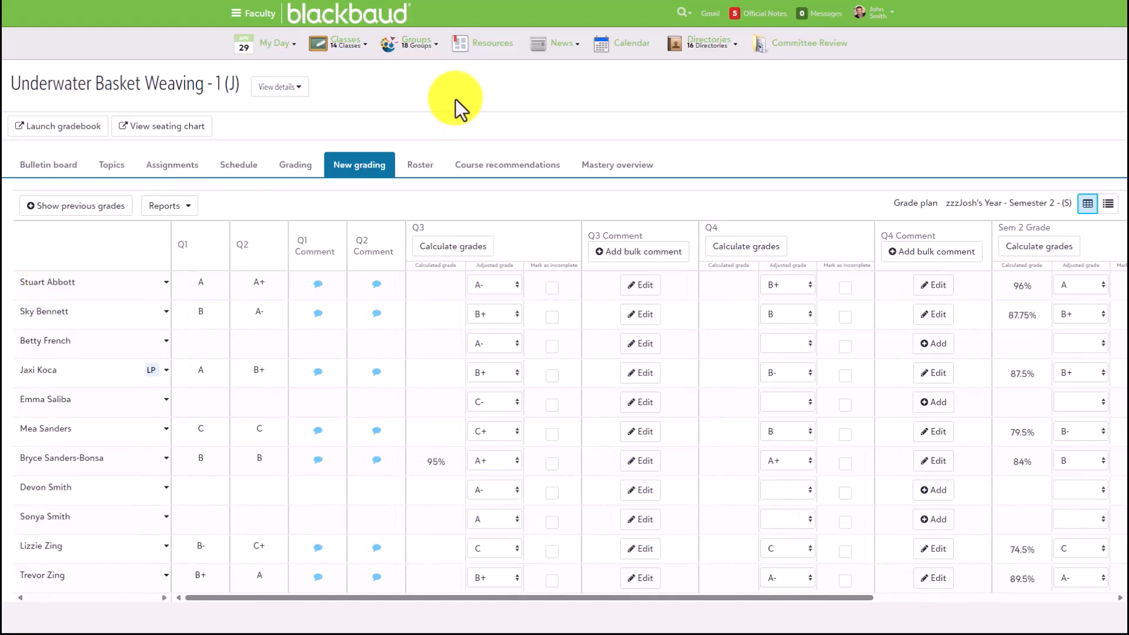
Look over the available class reports and the options offered for the student marked LP.
{"action": "left_click", "coordinate": [176, 206]}
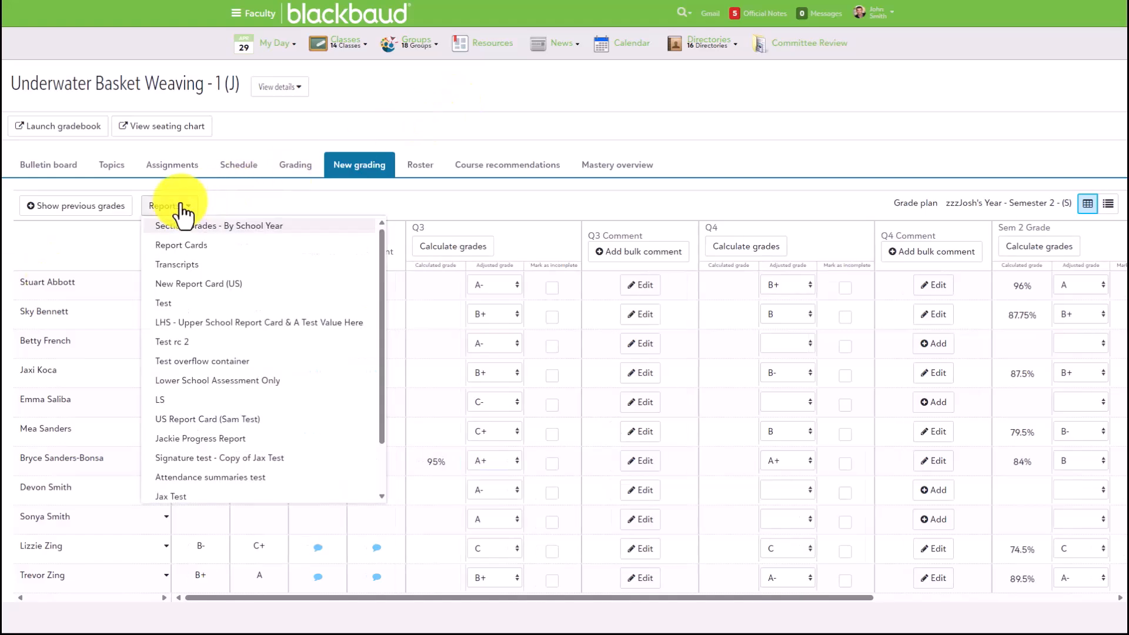
{"action": "left_click", "coordinate": [318, 207]}
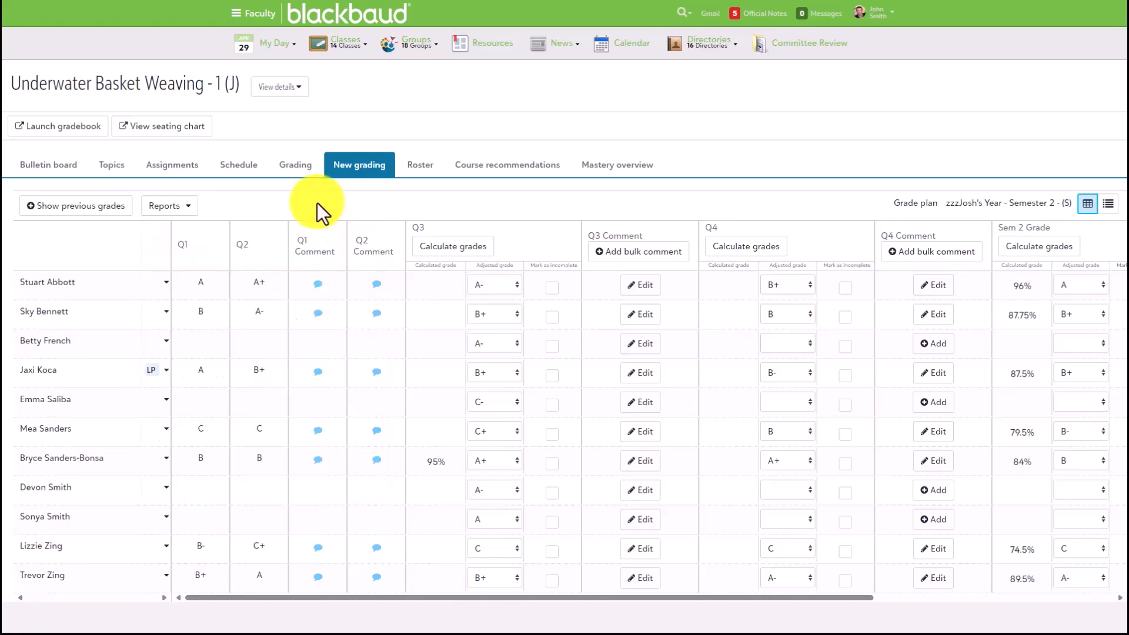
{"action": "left_click", "coordinate": [165, 371]}
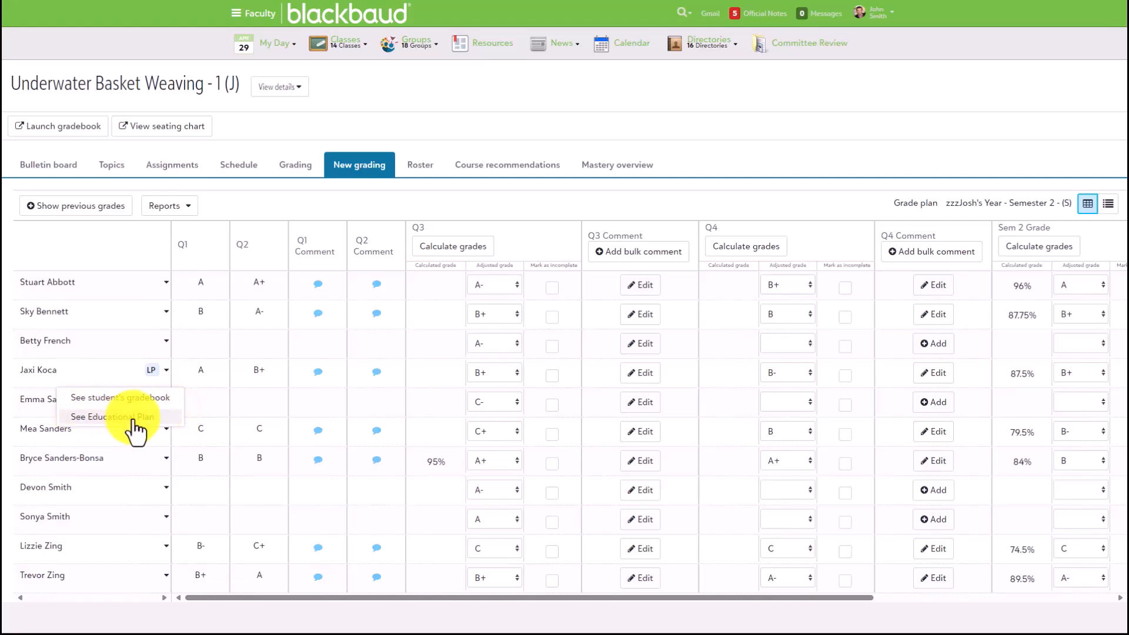
View the Class Essay assignments in the gradebook of the student with the calculated Q3 grade, and return to the grading grid.
{"action": "left_click", "coordinate": [167, 460]}
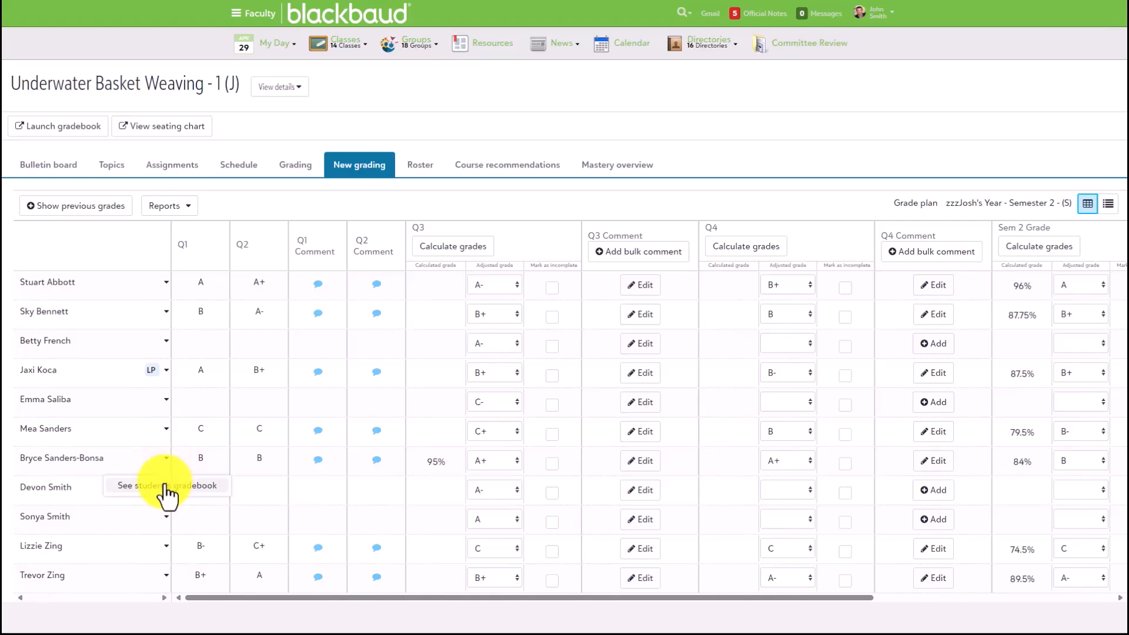
{"action": "left_click", "coordinate": [164, 486]}
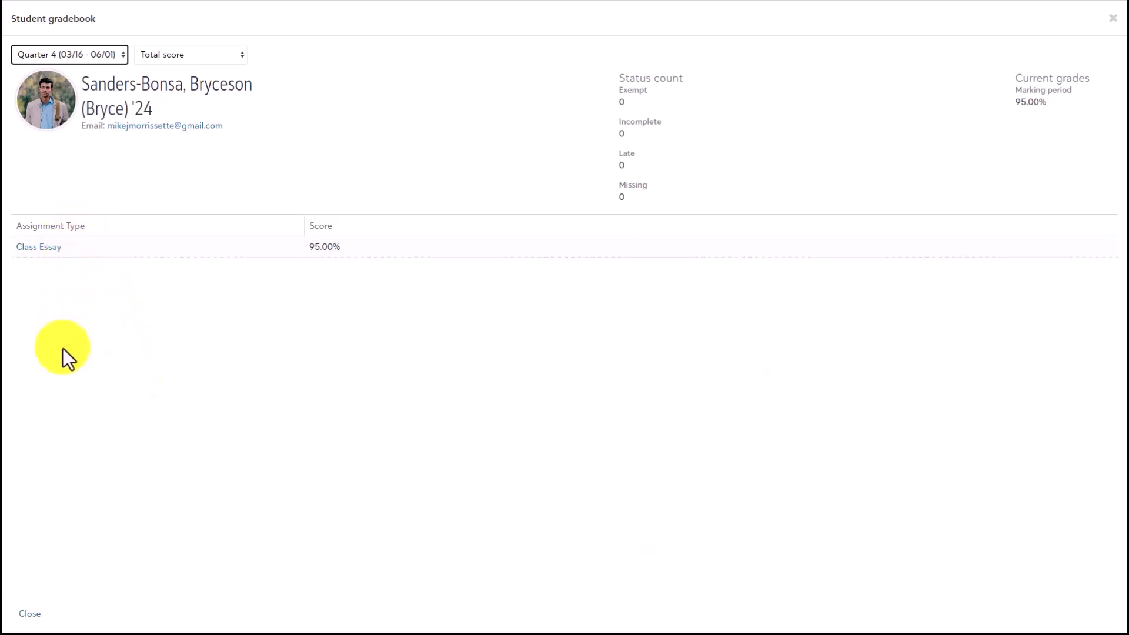
{"action": "left_click", "coordinate": [39, 247]}
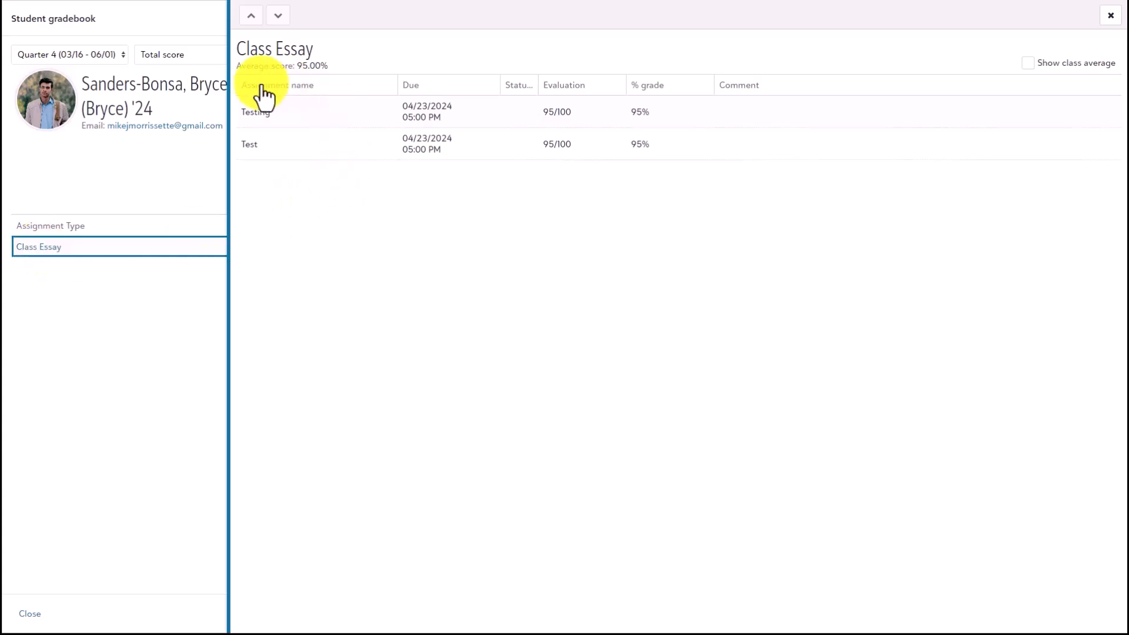
{"action": "left_click", "coordinate": [1111, 16]}
{"action": "left_click", "coordinate": [1114, 16]}
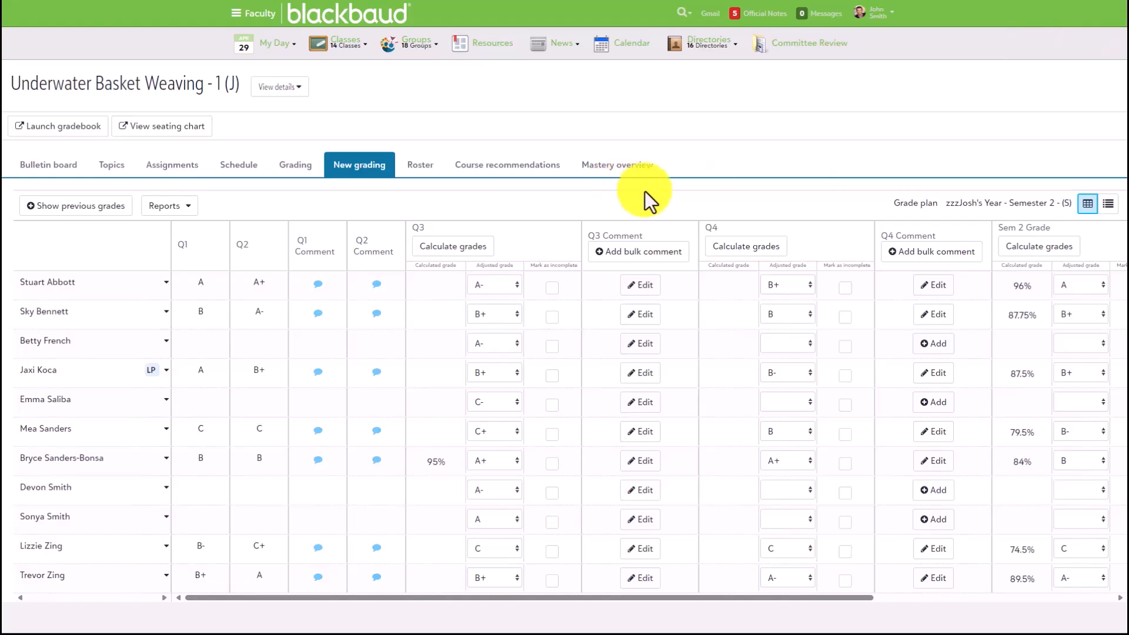
Switch grading to the one-student-at-a-time view and show the seventh student in the list.
{"action": "left_click", "coordinate": [1109, 205]}
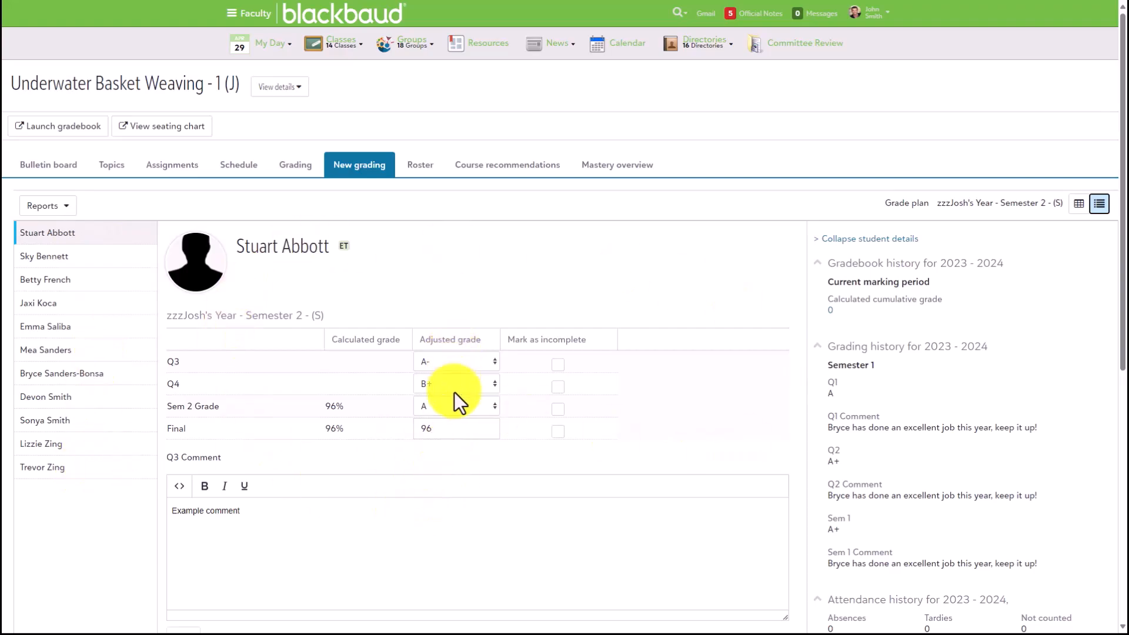
{"action": "scroll", "coordinate": [395, 456], "scroll_direction": "down", "scroll_amount": 2}
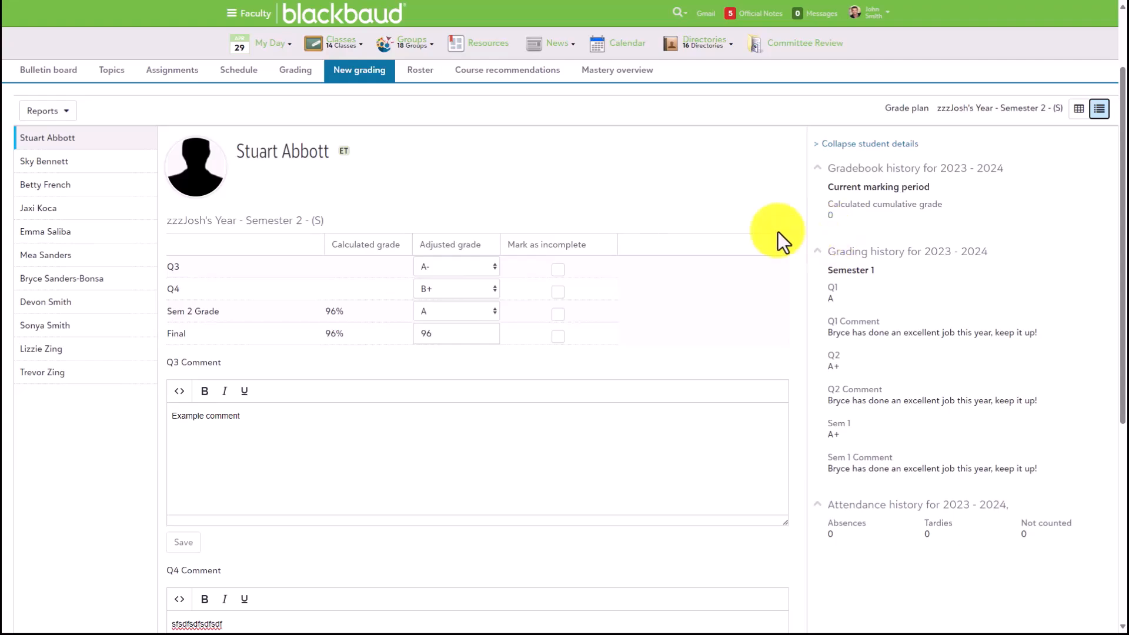
{"action": "left_click", "coordinate": [40, 279]}
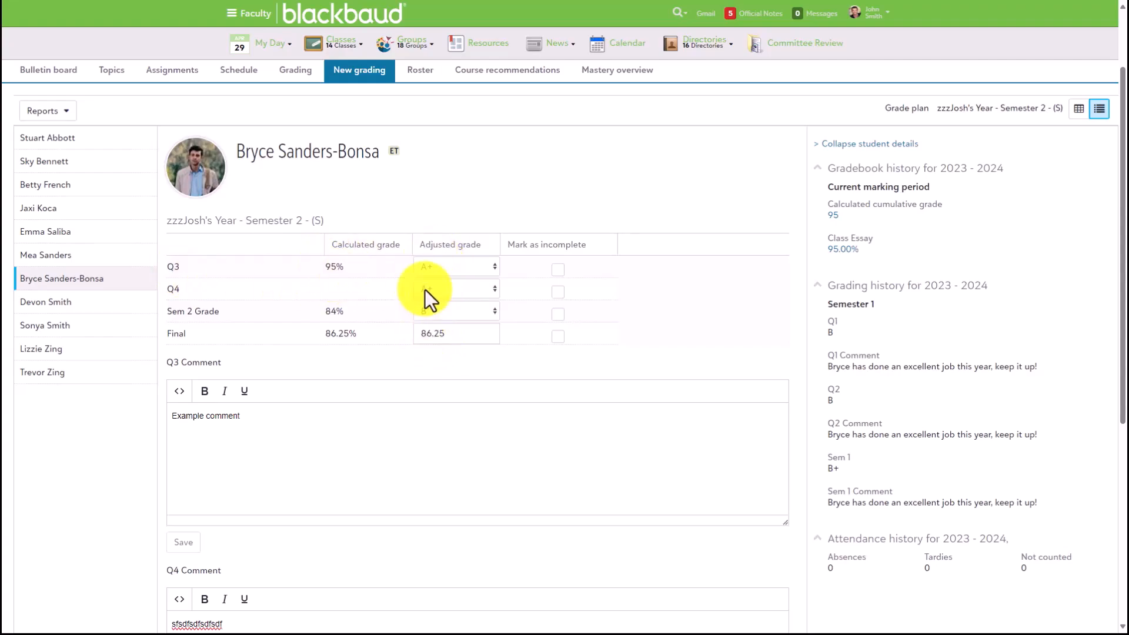
Enlarge the student's Q3 Comment box and place the cursor at the end of the comment text.
{"action": "left_click_drag", "start_coordinate": [785, 521], "coordinate": [780, 596]}
{"action": "scroll", "coordinate": [797, 473], "scroll_direction": "down", "scroll_amount": 3}
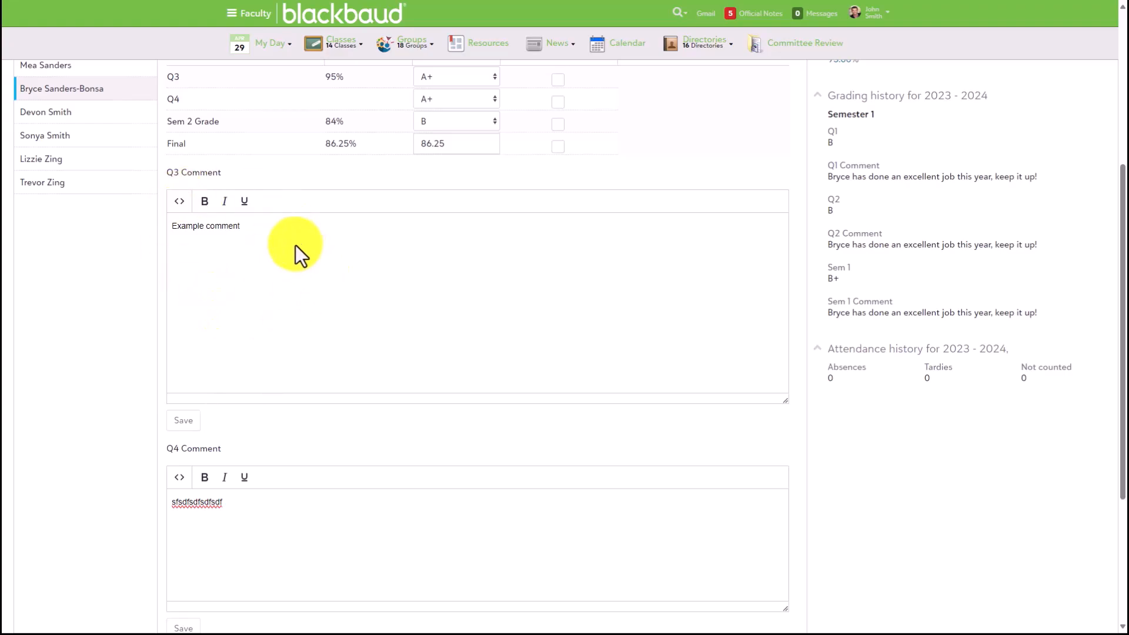
{"action": "left_click", "coordinate": [277, 227]}
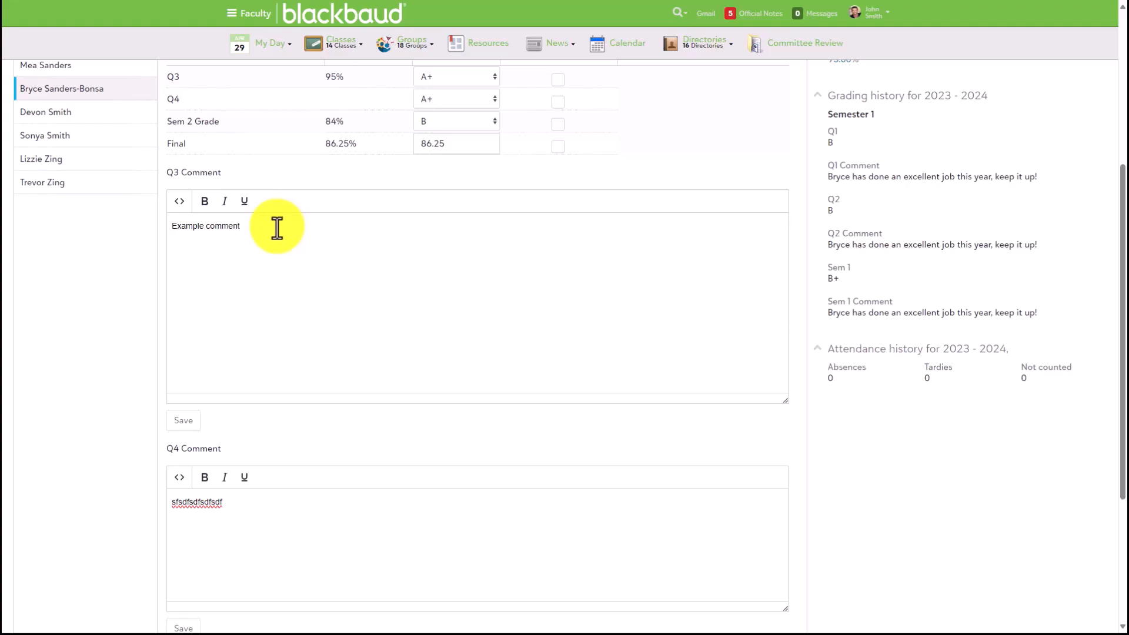
{"action": "scroll", "coordinate": [298, 239], "scroll_direction": "up", "scroll_amount": 3}
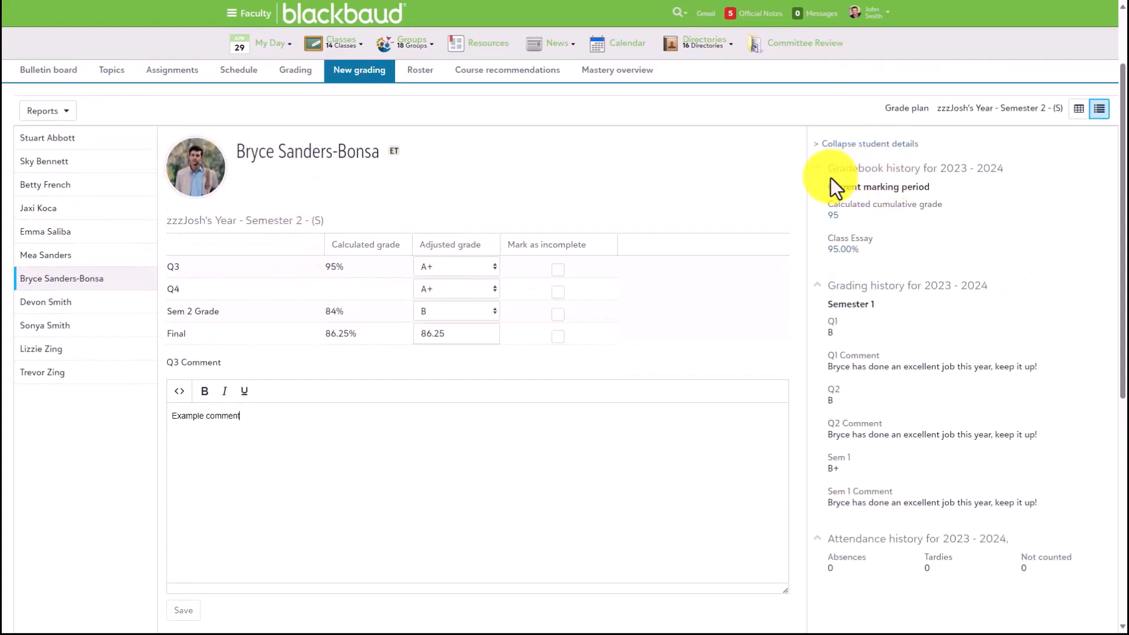
Review the student's gradebook, grading and attendance history for 2023 - 2024.
{"action": "left_click_drag", "start_coordinate": [829, 170], "coordinate": [998, 172]}
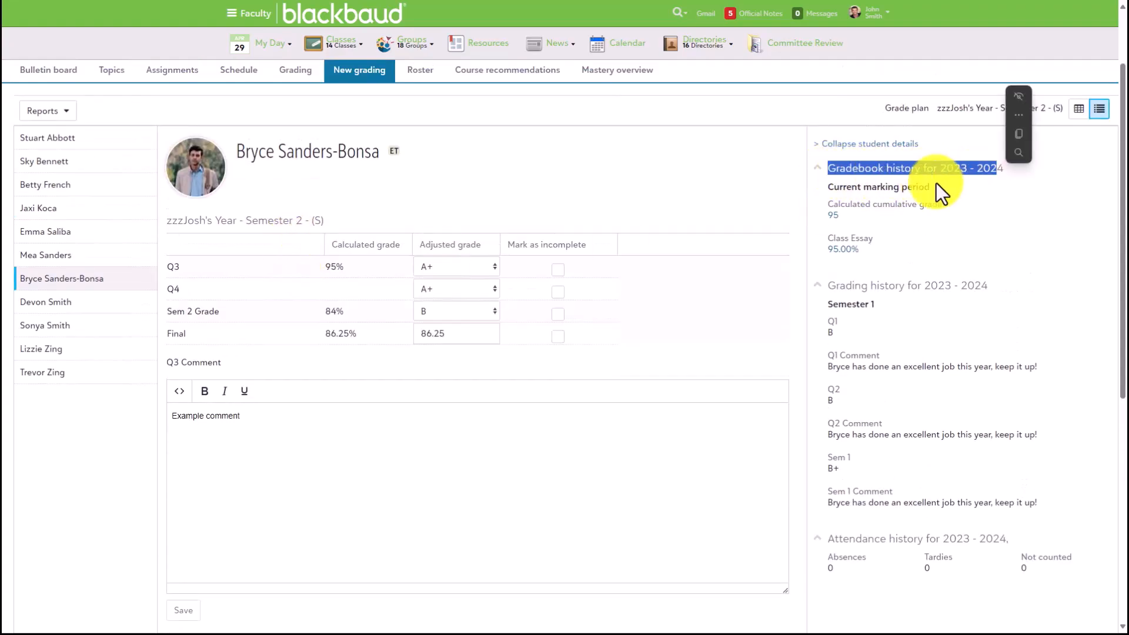
{"action": "left_click", "coordinate": [893, 187]}
{"action": "triple_click", "coordinate": [893, 187]}
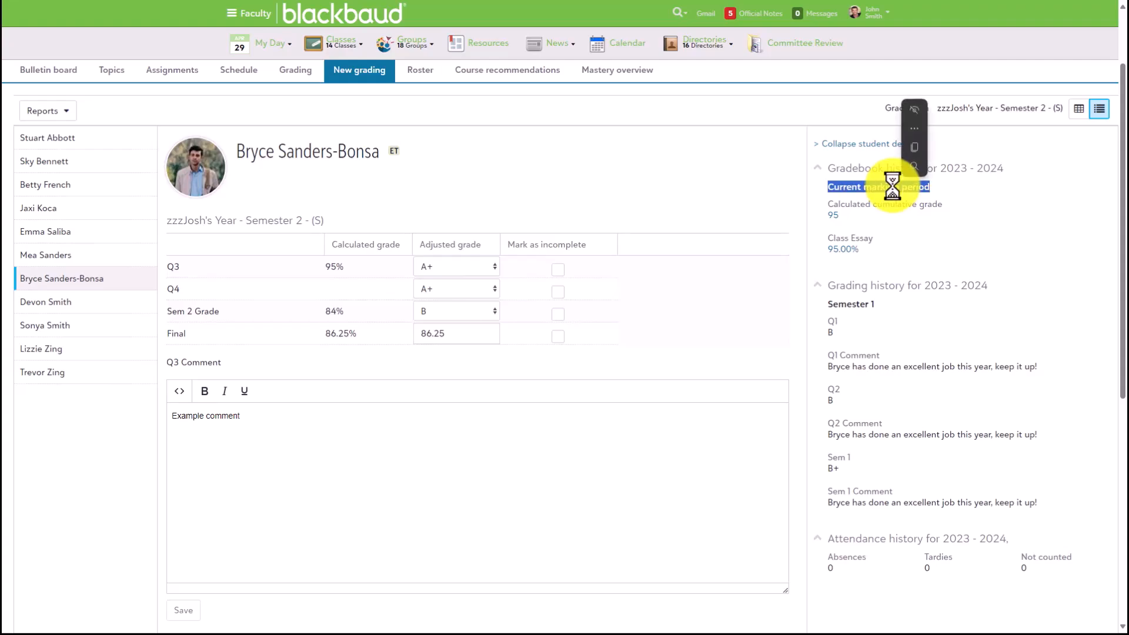
{"action": "left_click", "coordinate": [884, 289]}
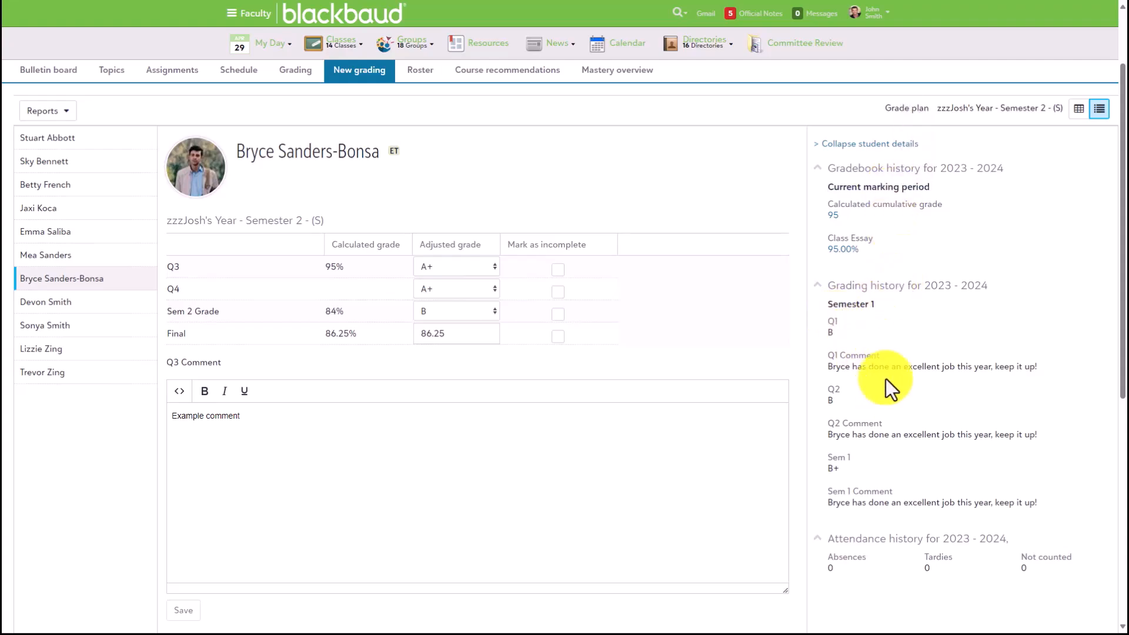
{"action": "scroll", "coordinate": [858, 471], "scroll_direction": "down", "scroll_amount": 2}
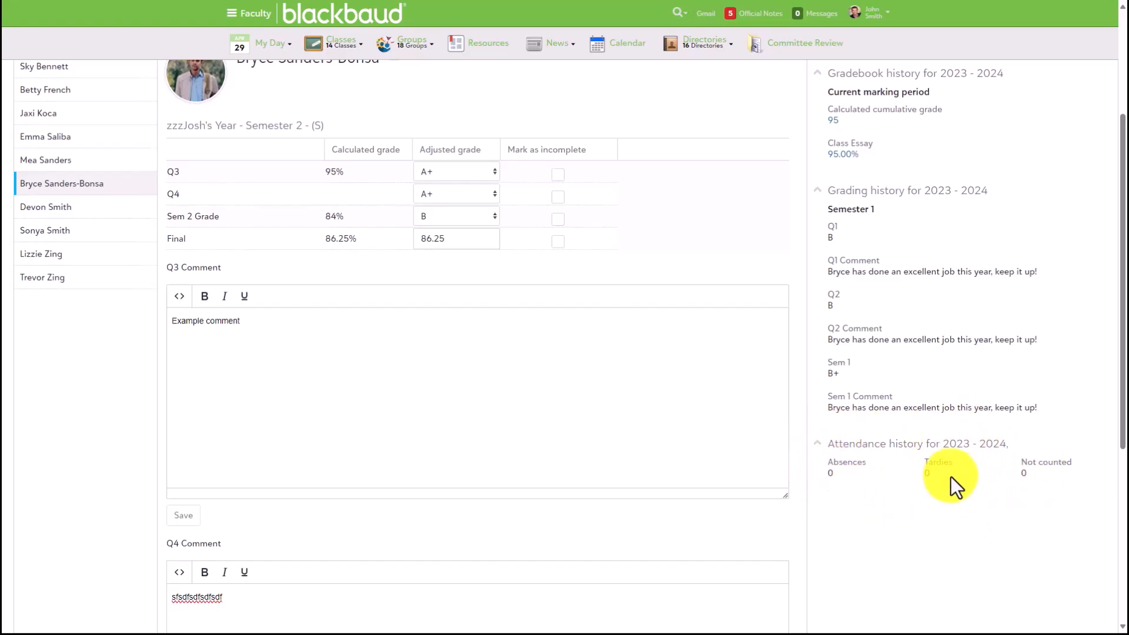
{"action": "scroll", "coordinate": [944, 474], "scroll_direction": "up", "scroll_amount": 4}
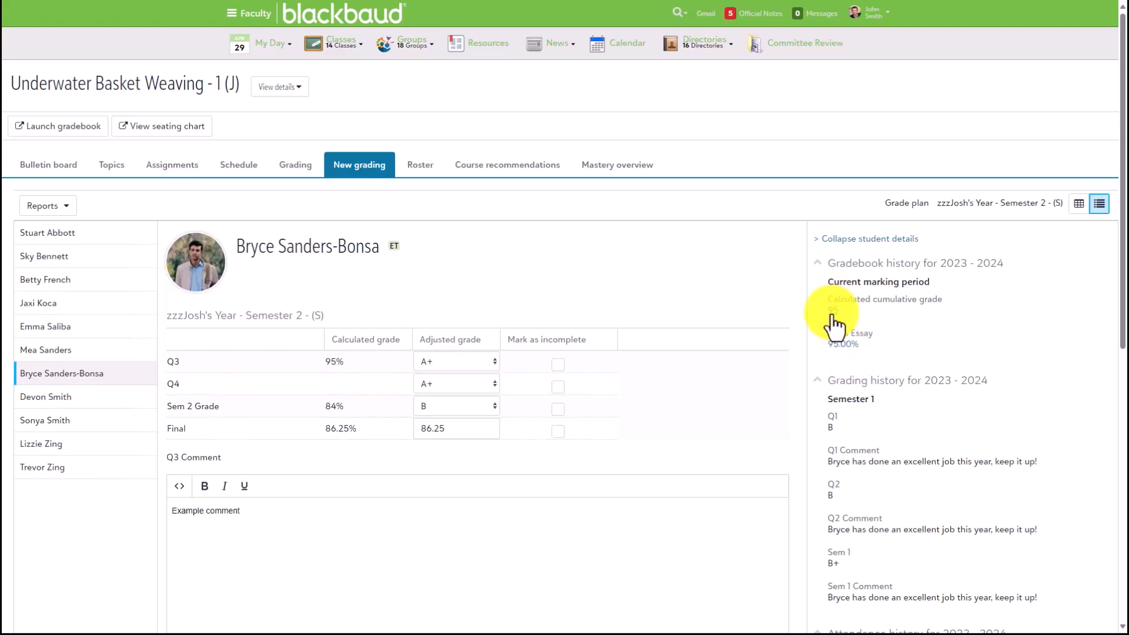
Inspect the assignments behind the Class Essay score in the student's gradebook history, and return to the student's grades.
{"action": "left_click", "coordinate": [842, 344]}
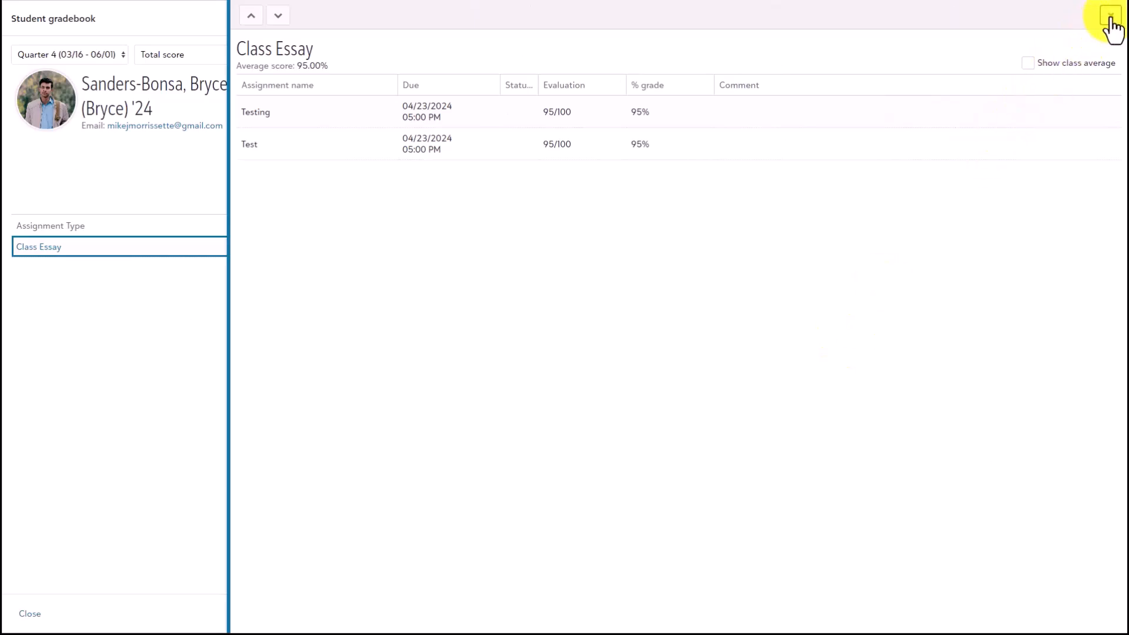
{"action": "left_click", "coordinate": [1111, 17]}
{"action": "left_click", "coordinate": [1111, 18]}
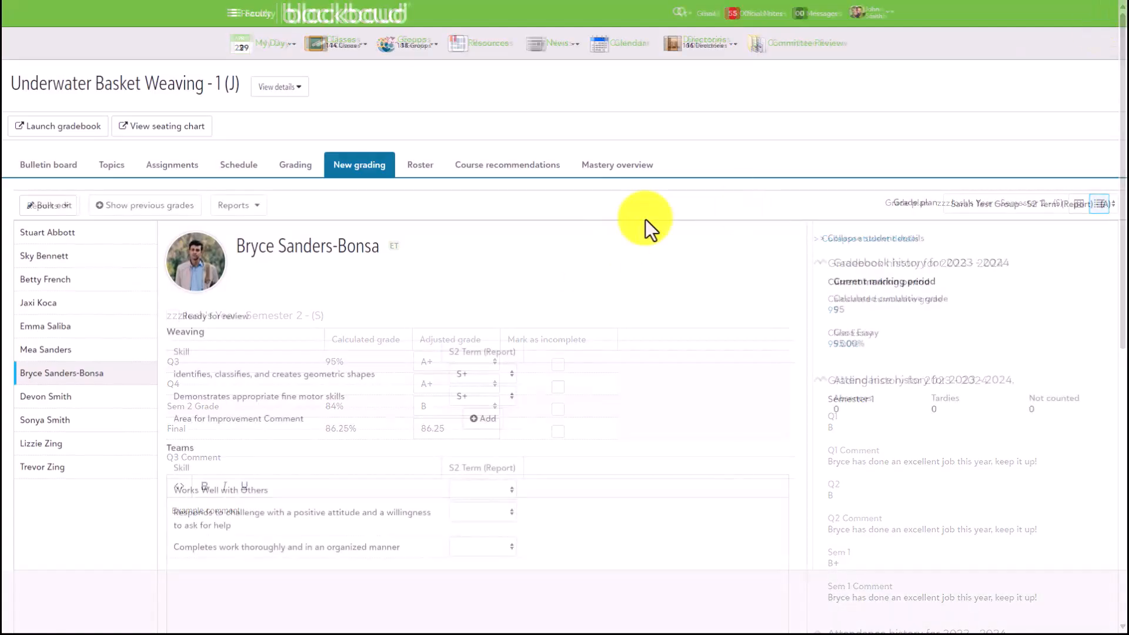